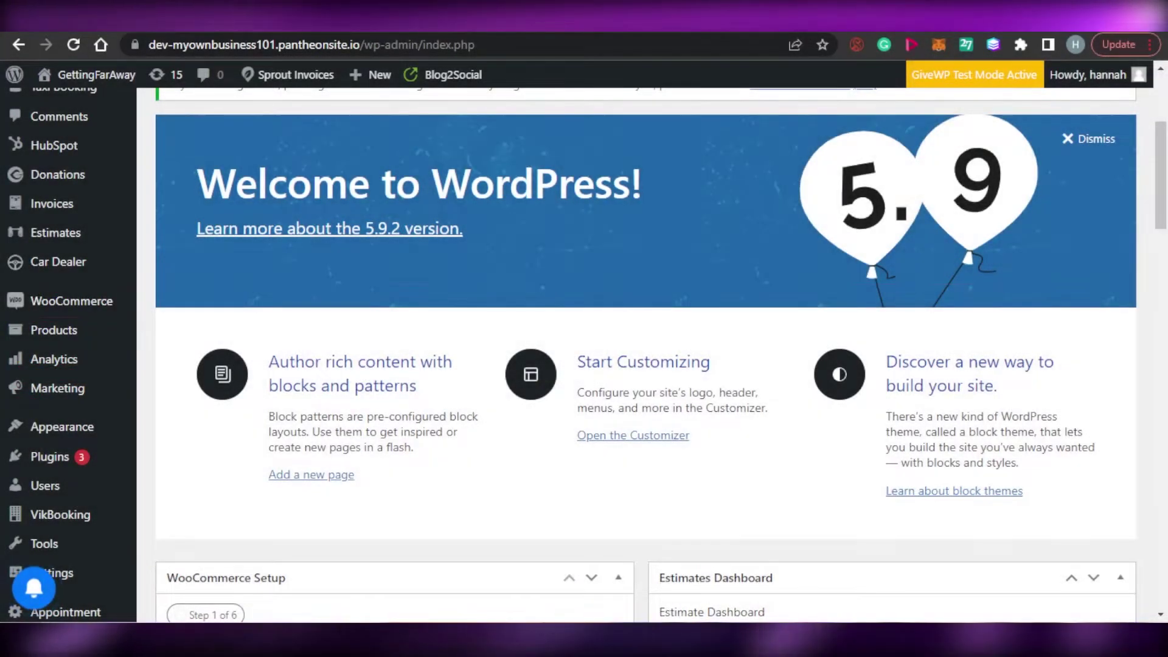
Look over the notices, welcome area and widgets on the site dashboard
scroll(1165, 266, down, 8)
scroll(1165, 265, down, 3)
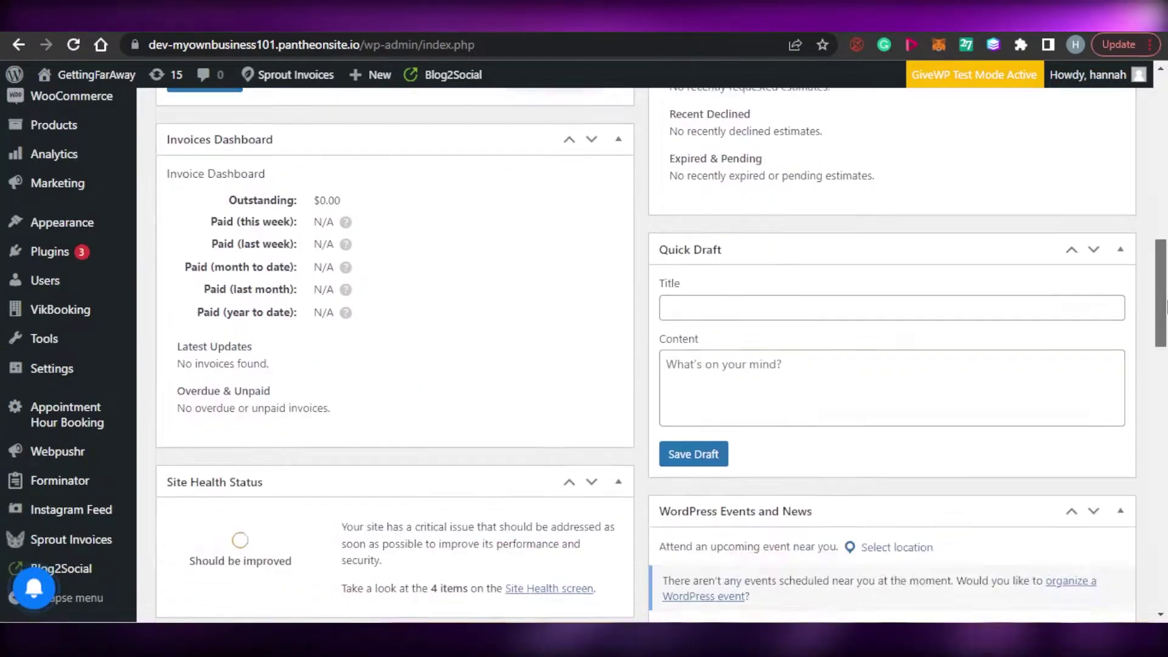
scroll(1165, 274, up, 5)
drag(1165, 274, 1165, 160)
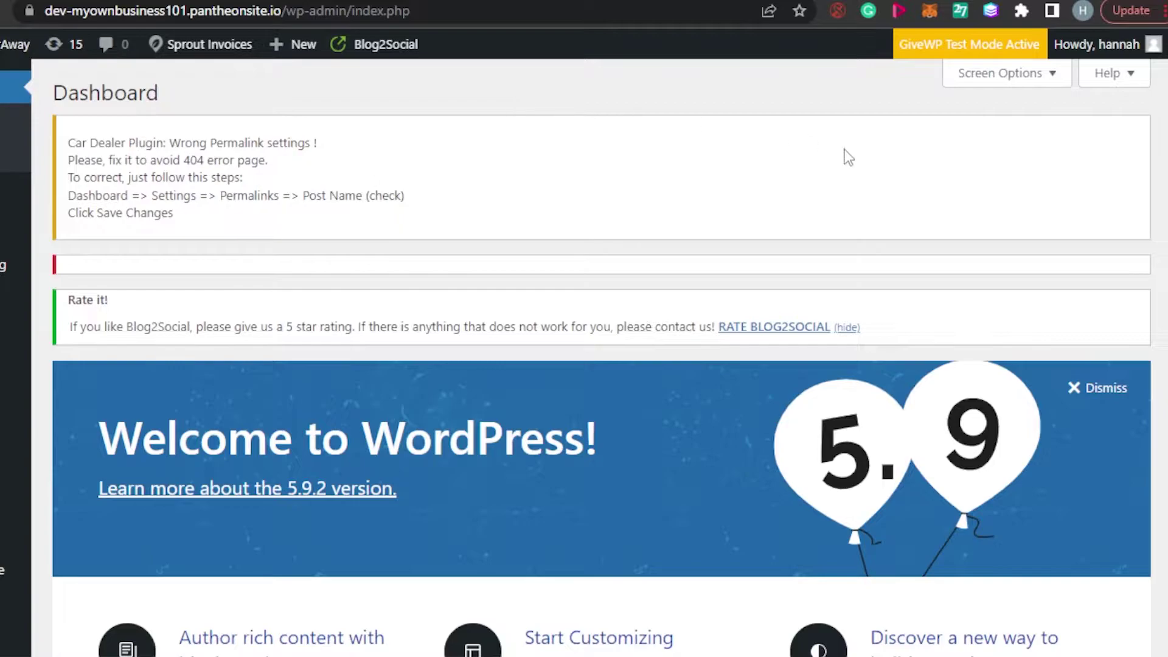
scroll(584, 358, down, 10)
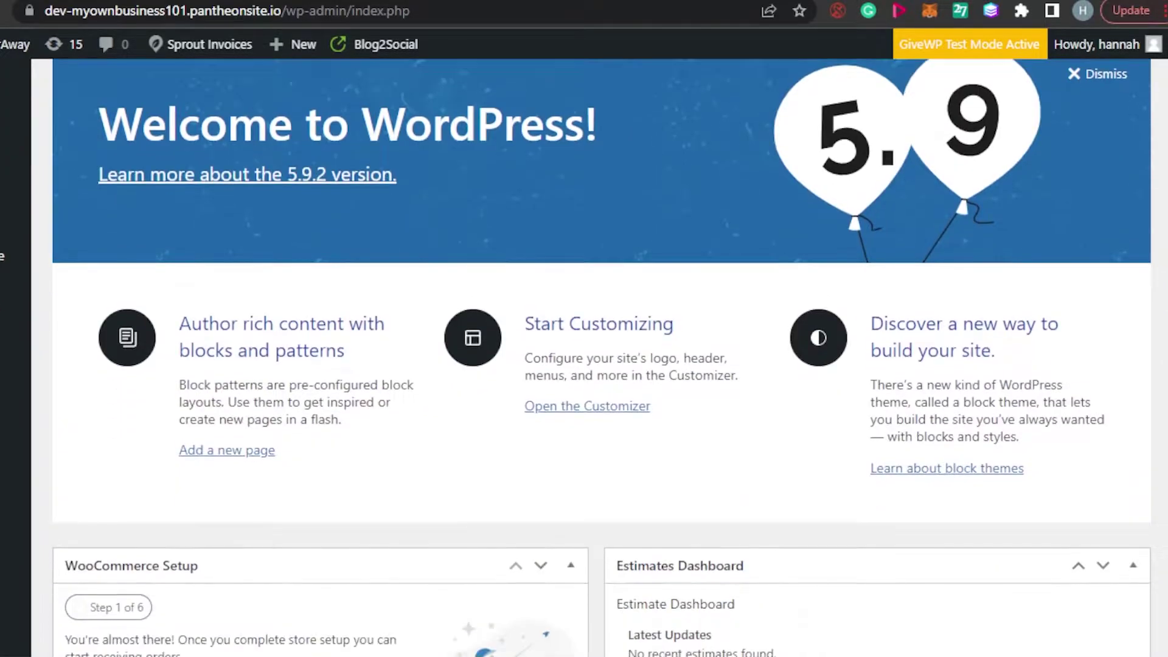
scroll(584, 358, down, 13)
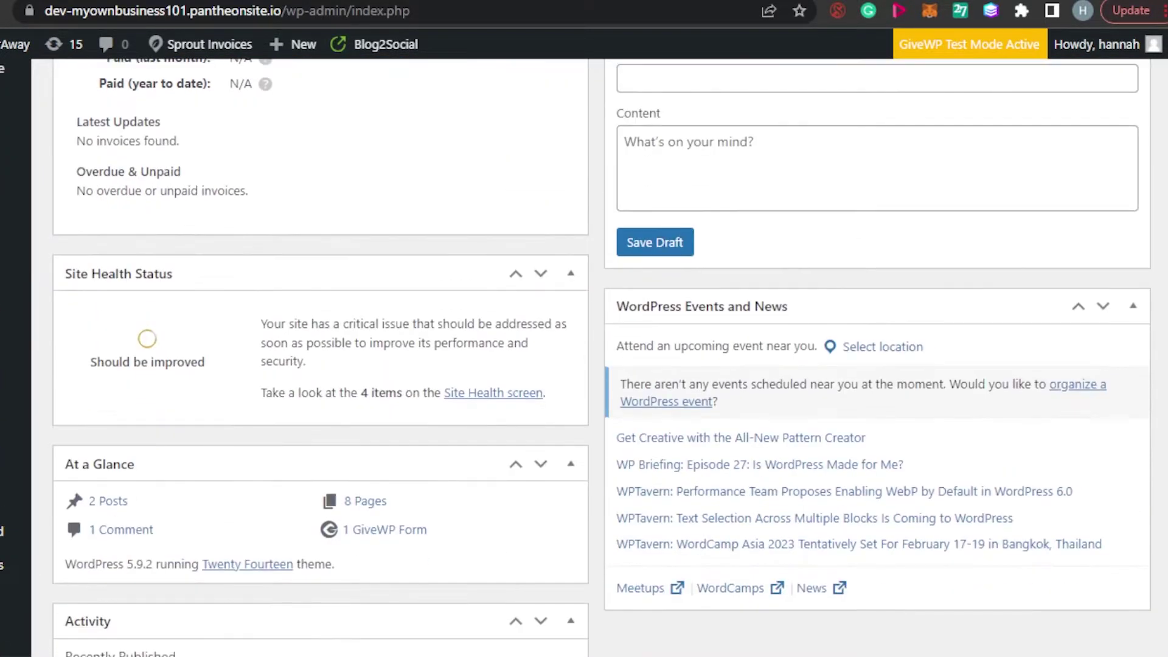
scroll(584, 358, down, 7)
scroll(584, 357, up, 20)
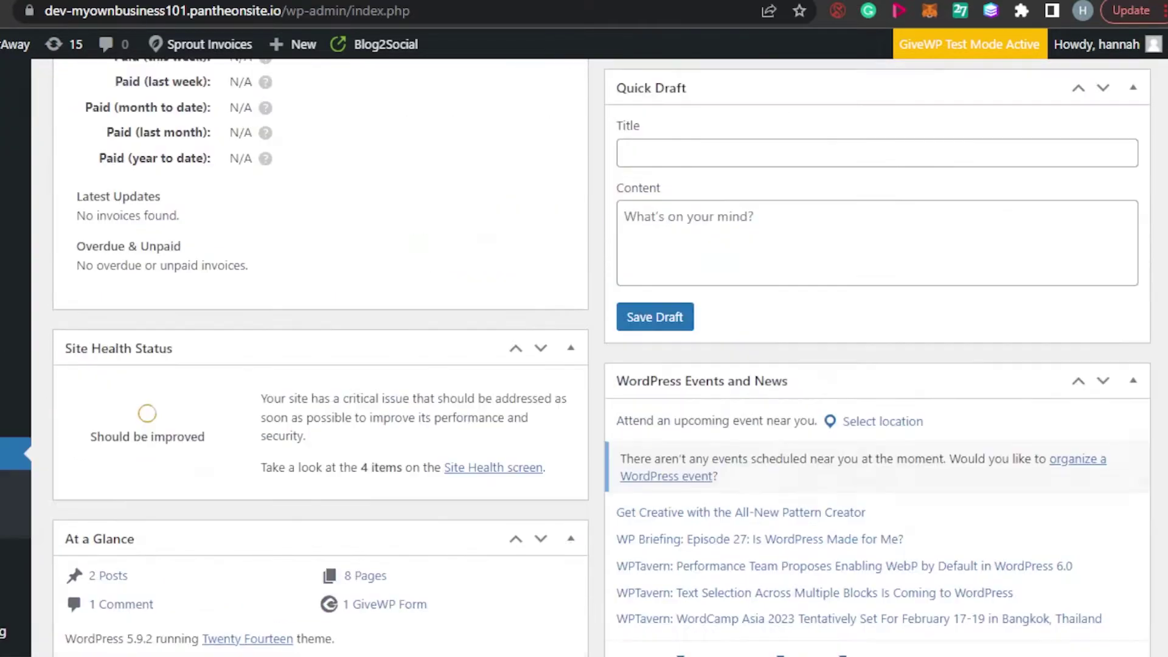
scroll(584, 358, up, 4)
scroll(584, 358, down, 2)
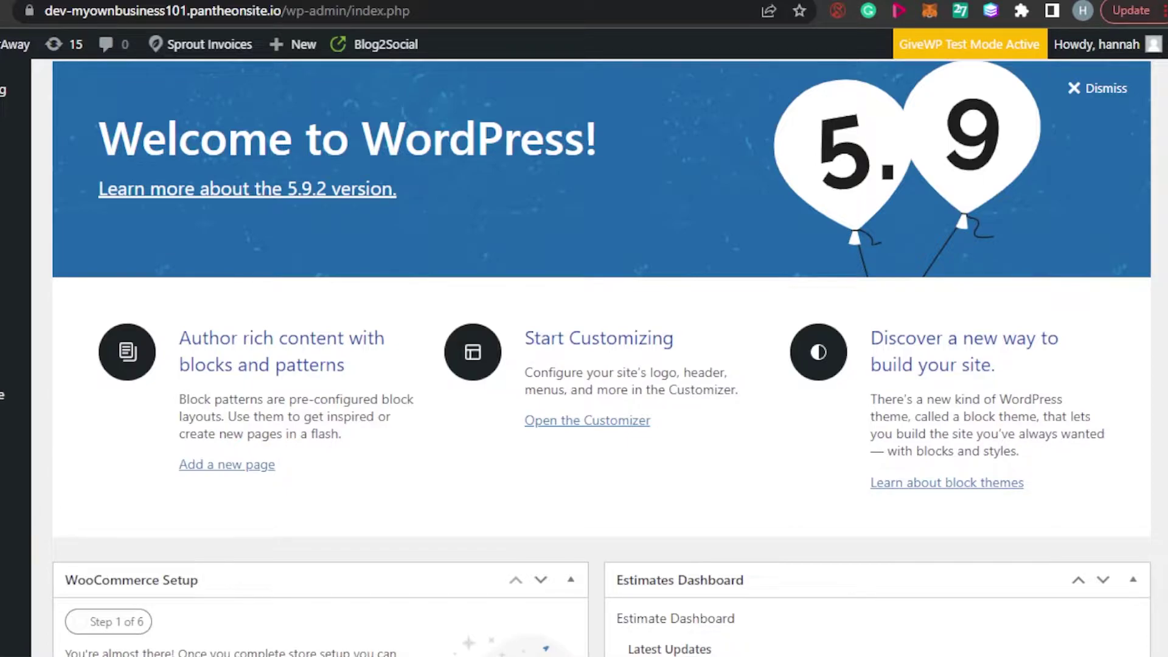
scroll(584, 358, up, 5)
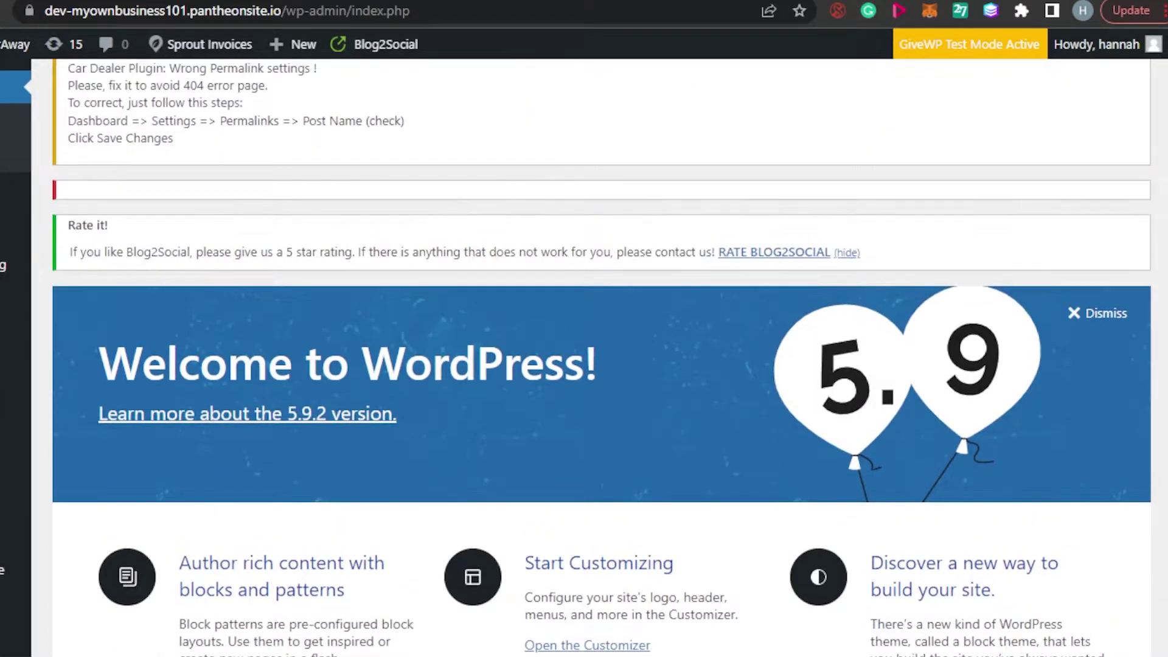
scroll(584, 358, down, 3)
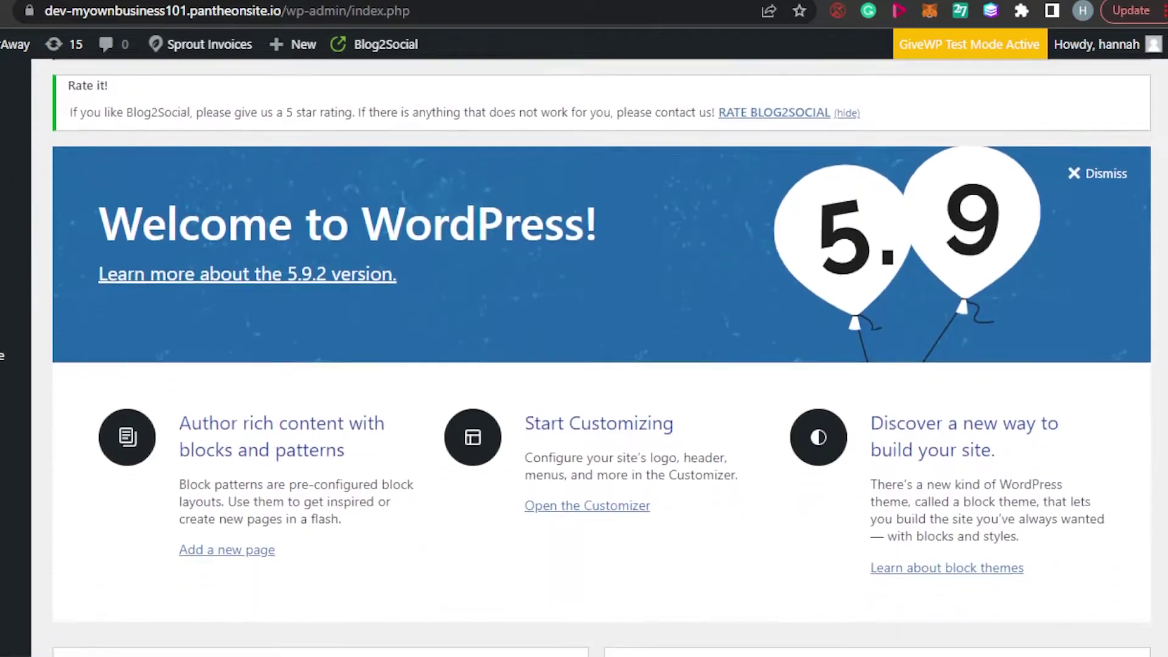
scroll(585, 358, up, 4)
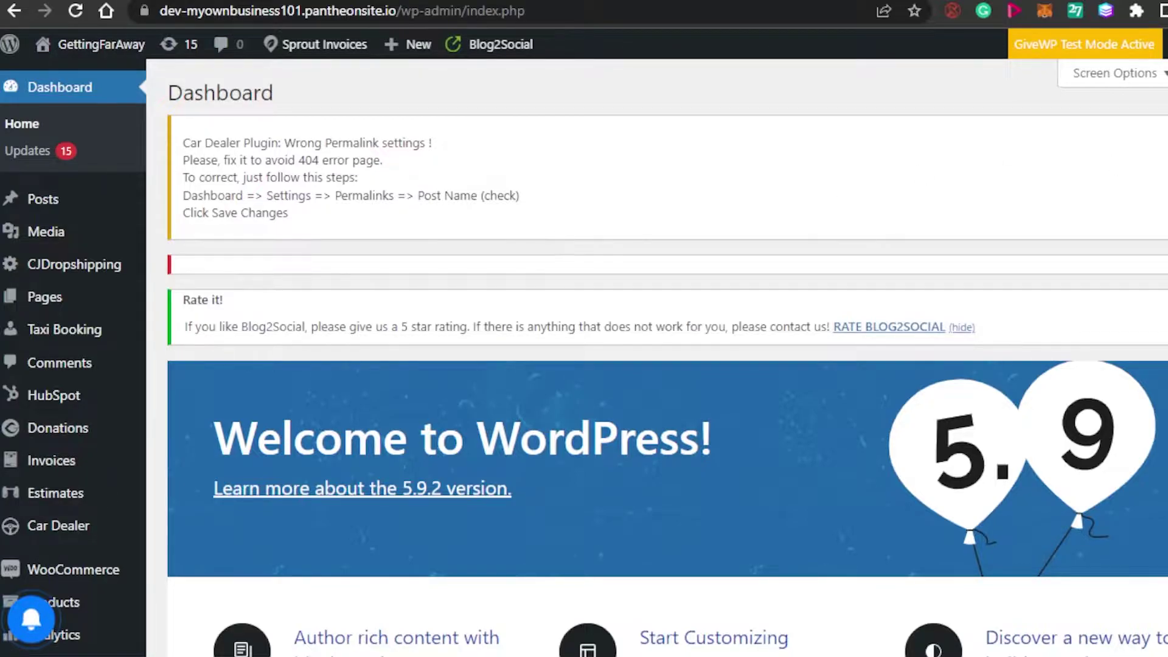
Open the product categories page of the store
scroll(563, 187, down, 5)
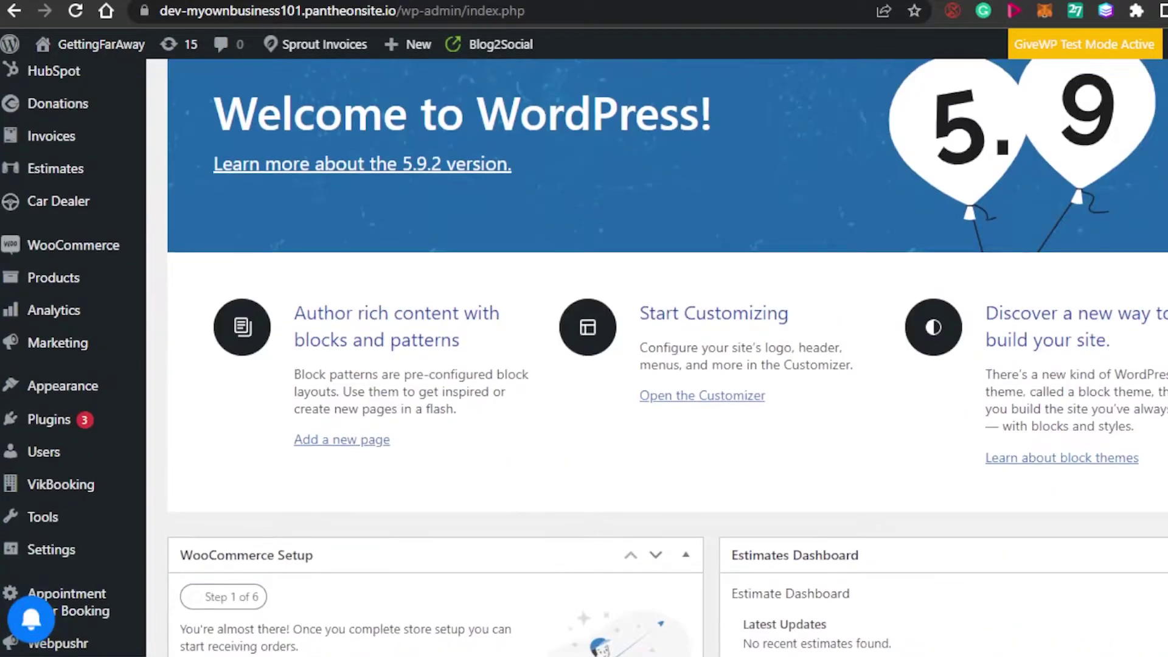
mouse_move(51, 283)
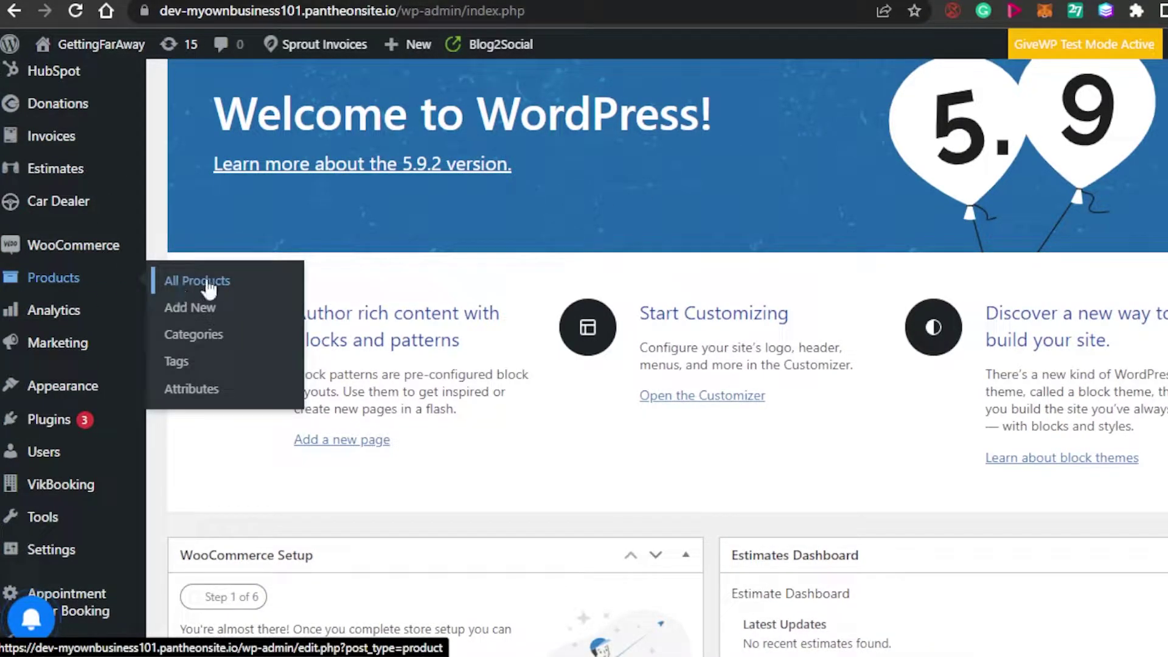
click(218, 335)
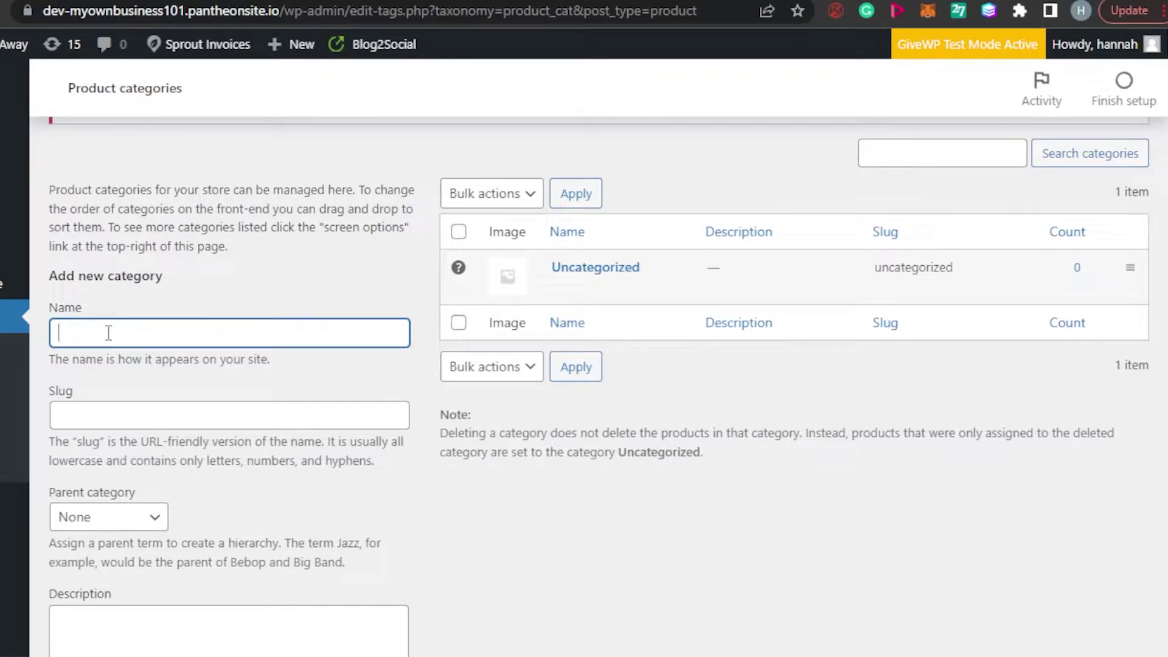
Name the new product category Shoes, enter shoes as its slug and keep its parent category as None
text(Shoes)
click(213, 414)
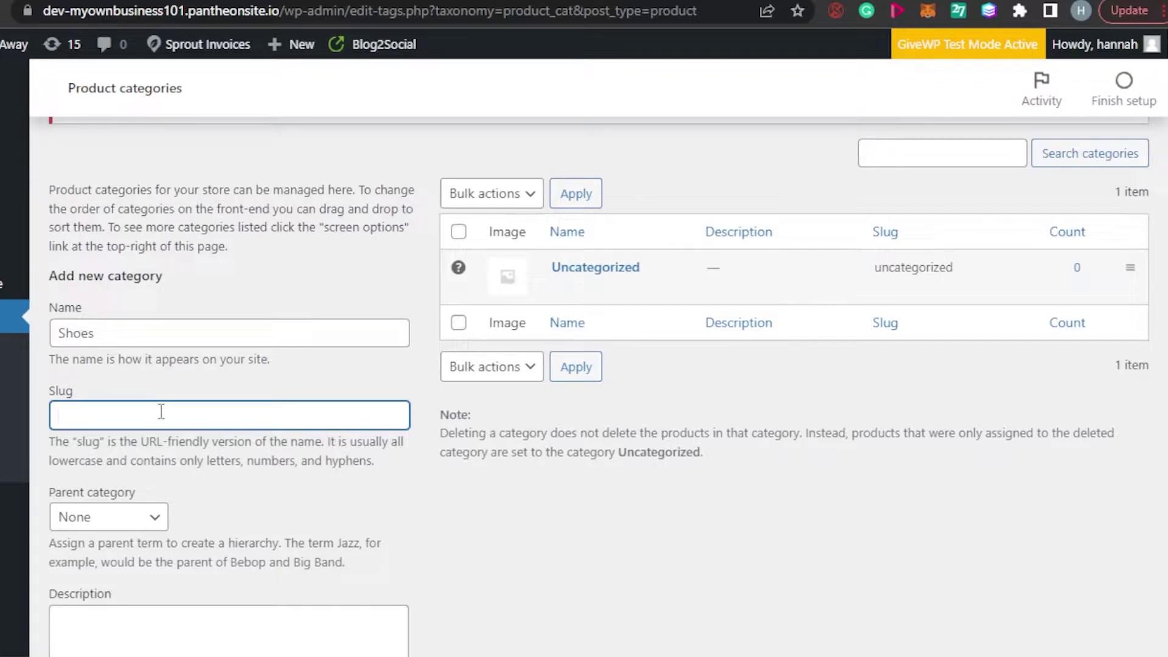
text(shoes)
scroll(301, 147, down, 3)
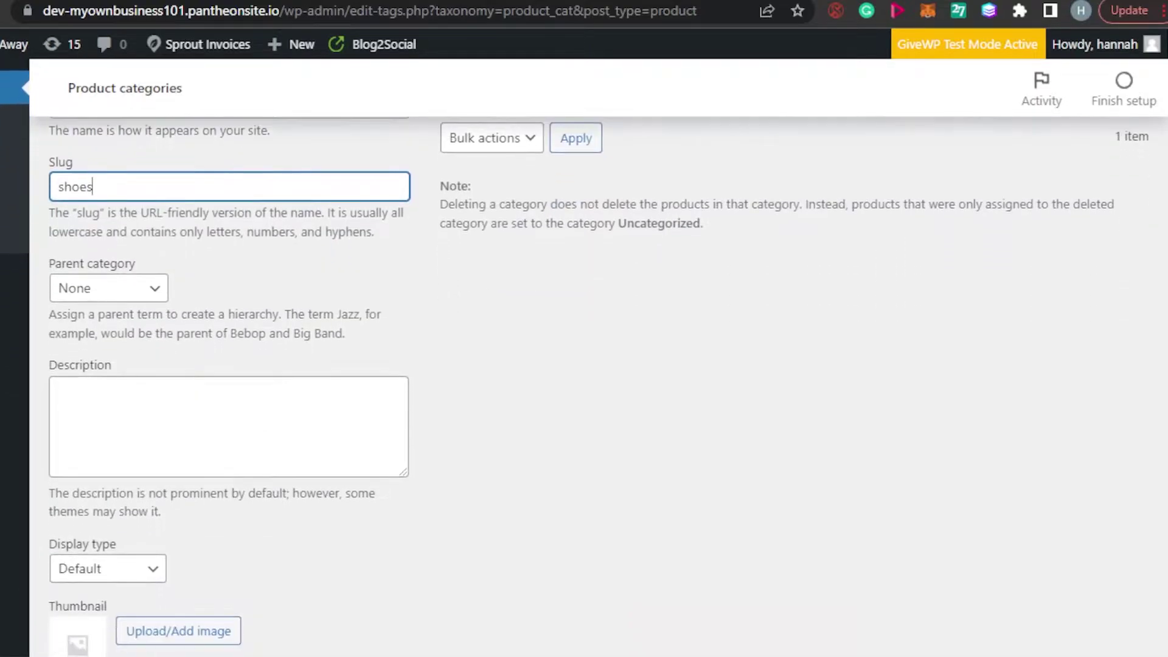
click(133, 293)
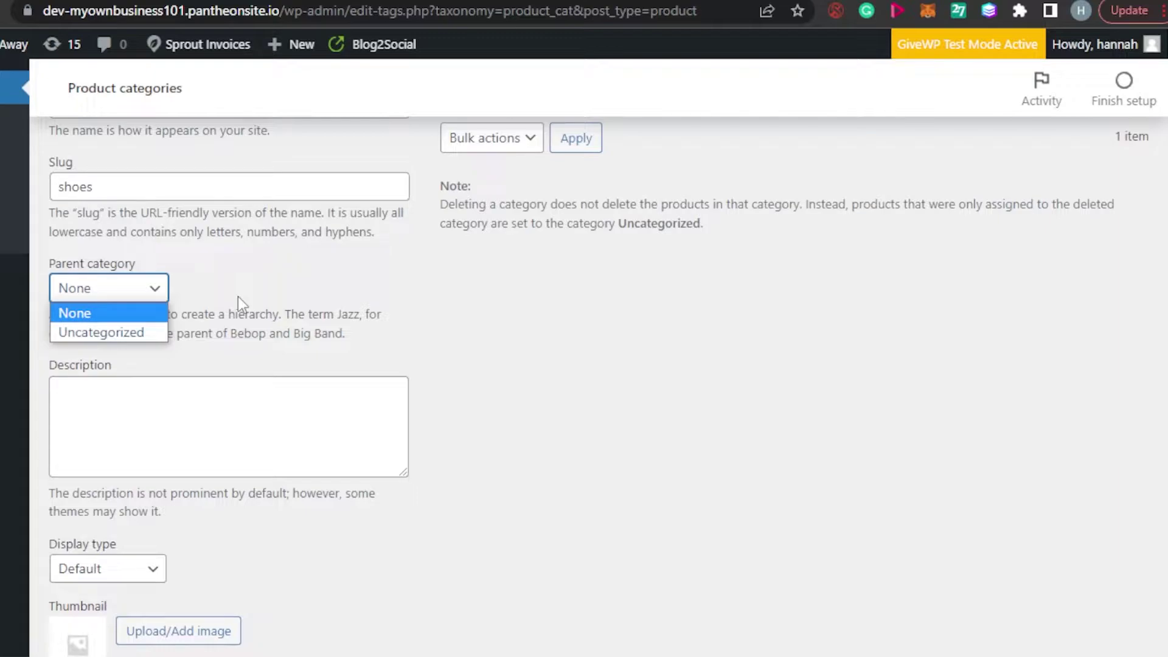
click(132, 314)
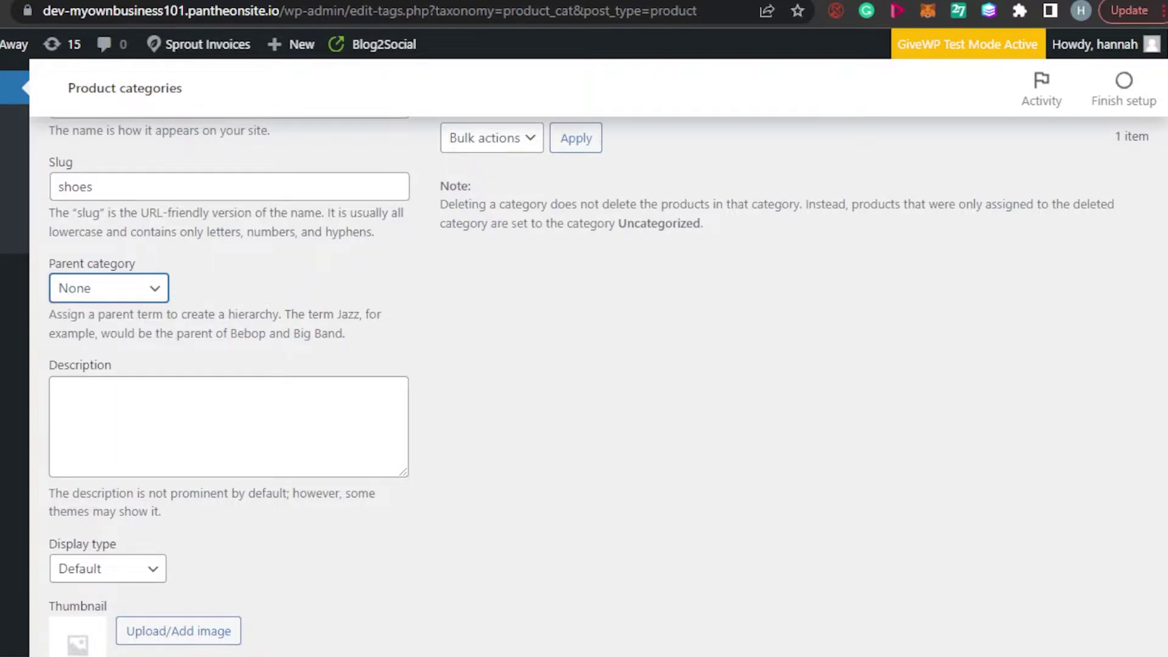
Enter "description" as the Shoes category's description and set its display type to Products
scroll(587, 360, down, 1)
scroll(889, 363, down, 2)
click(168, 251)
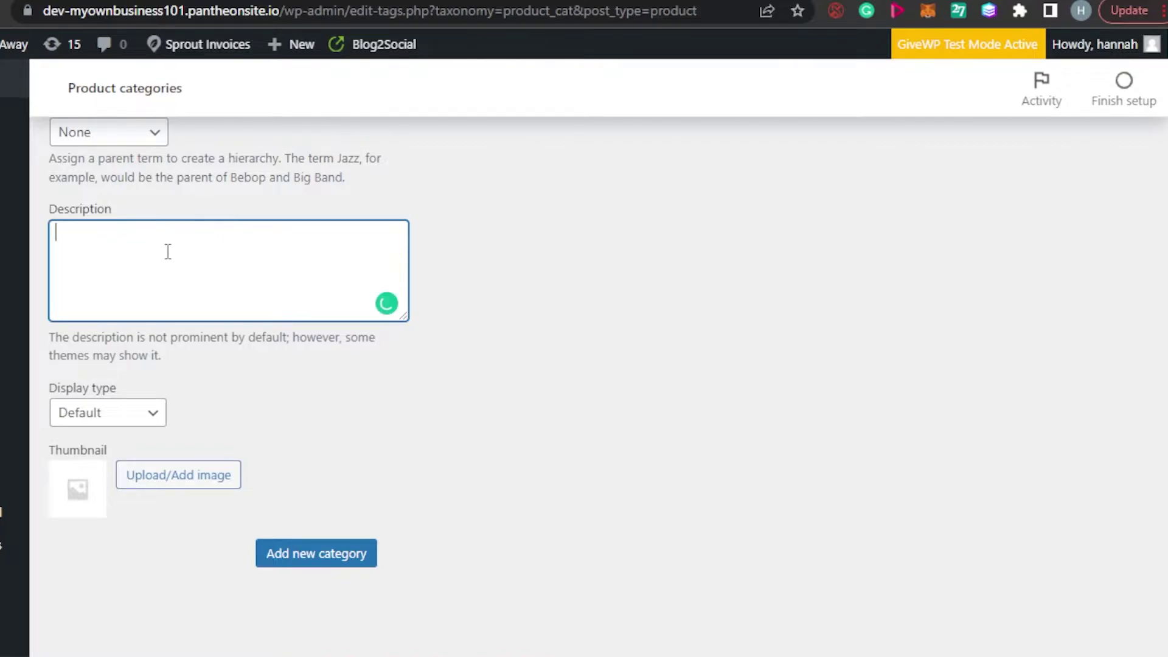
text(description)
click(141, 414)
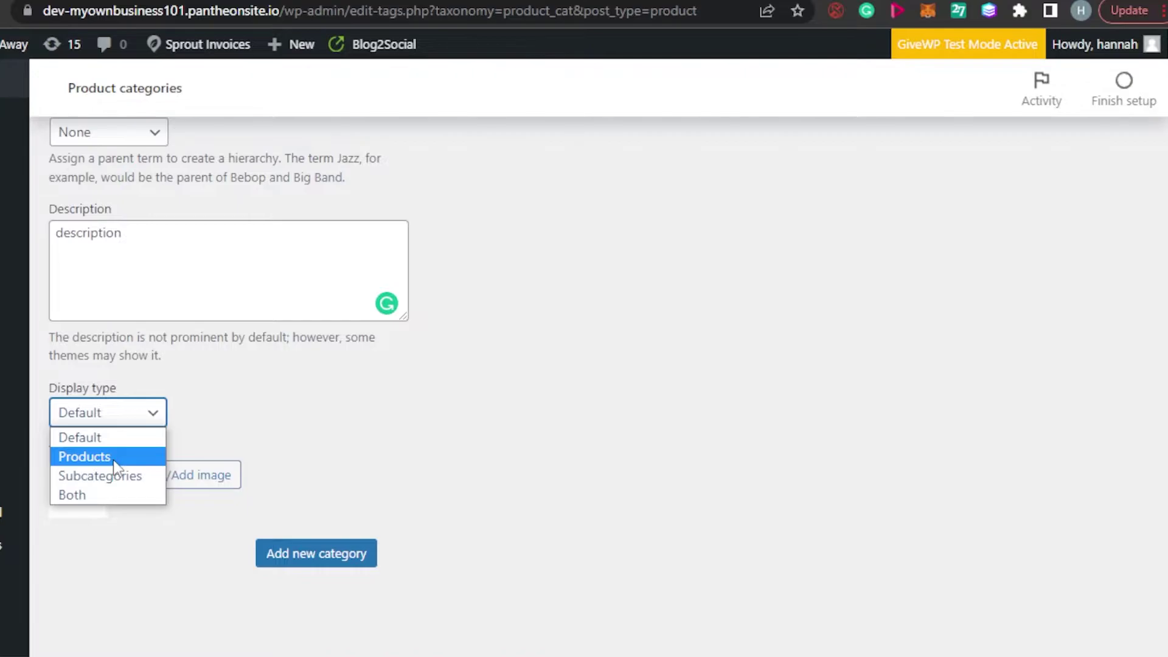
click(90, 457)
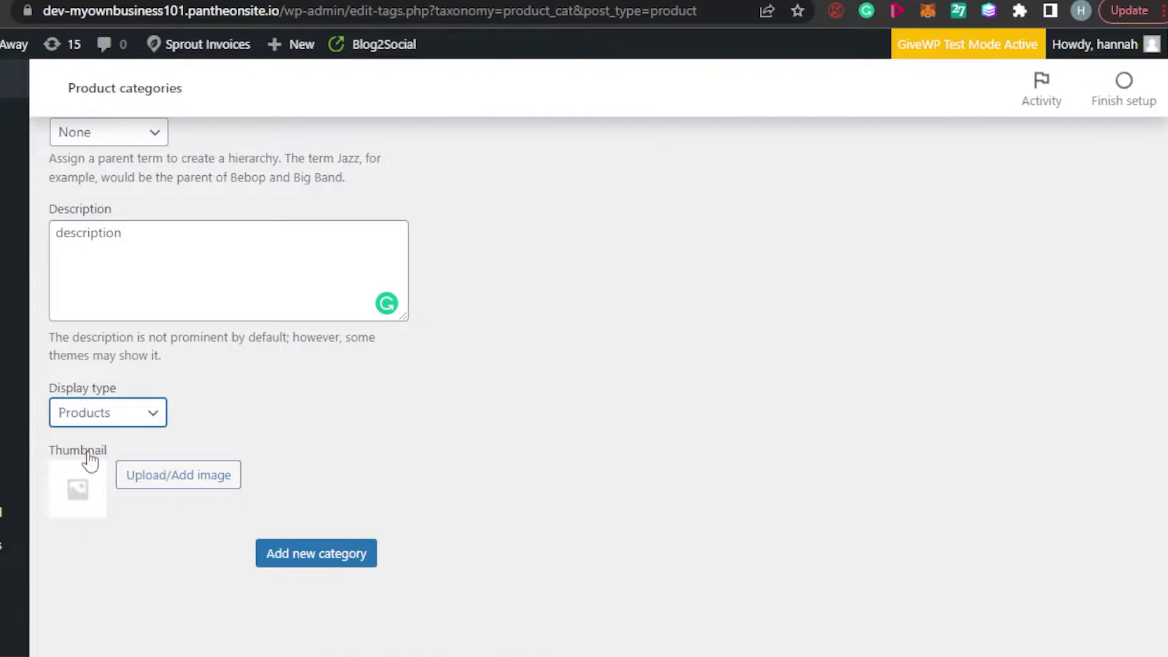
scroll(787, 417, up, 10)
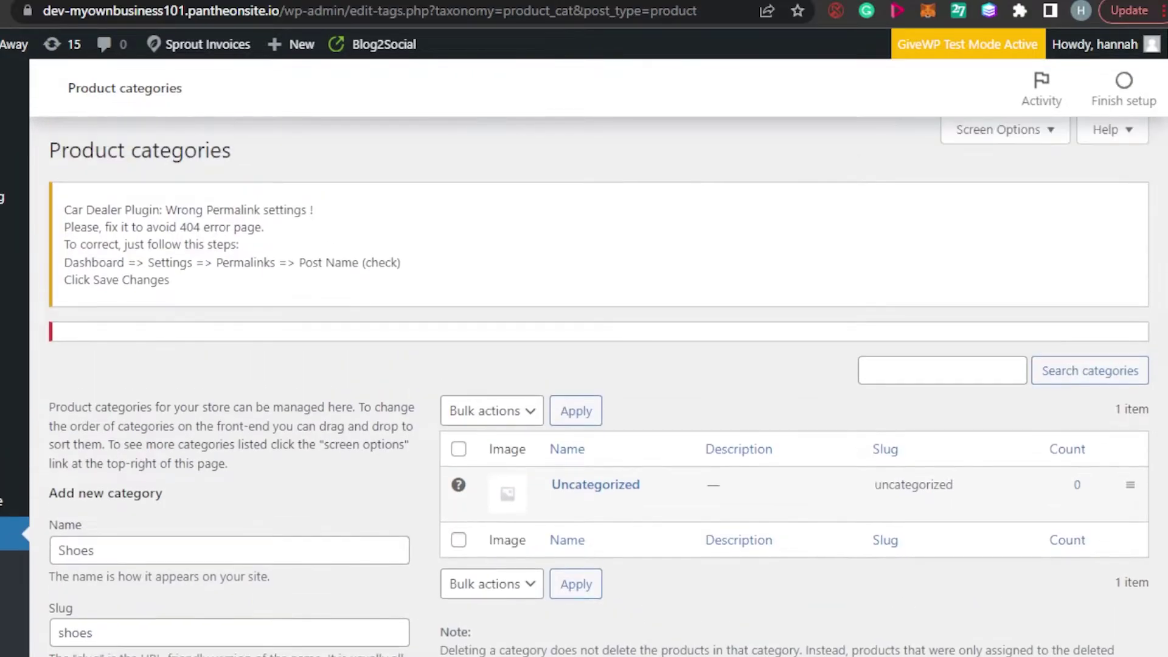
scroll(944, 542, down, 10)
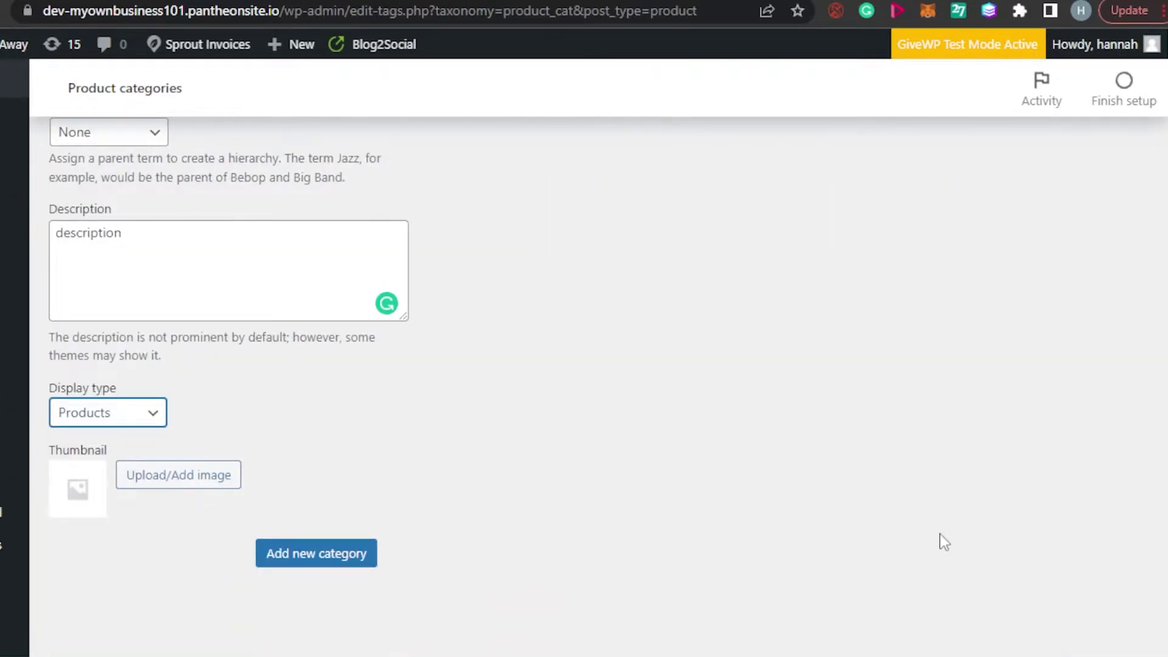
click(145, 419)
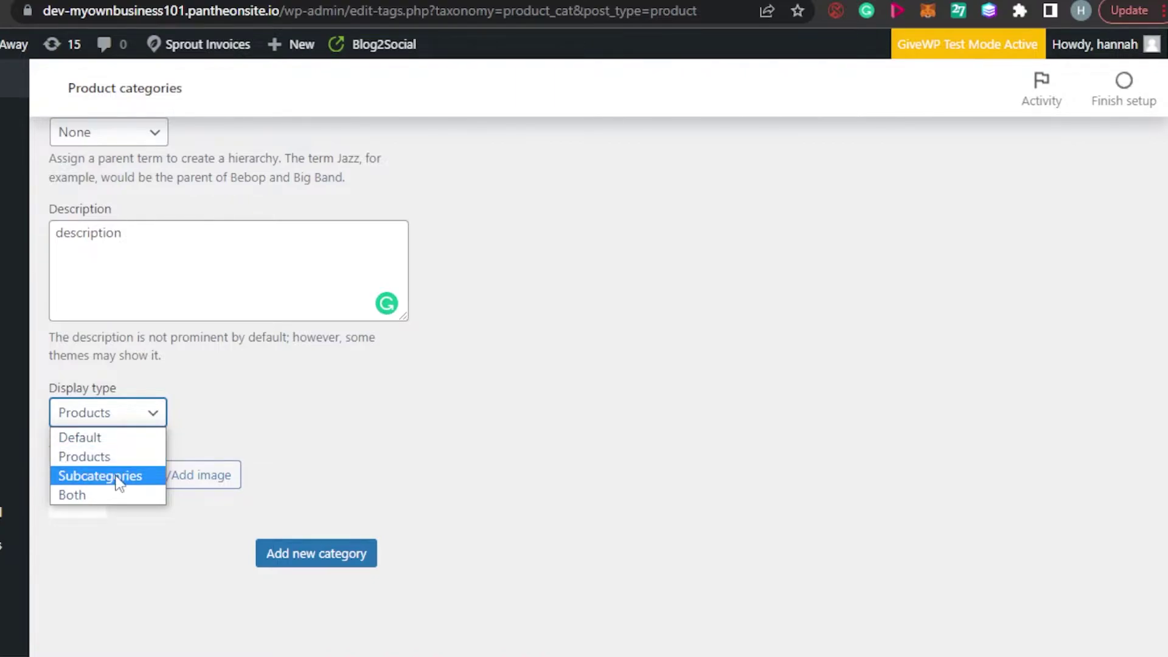
click(121, 458)
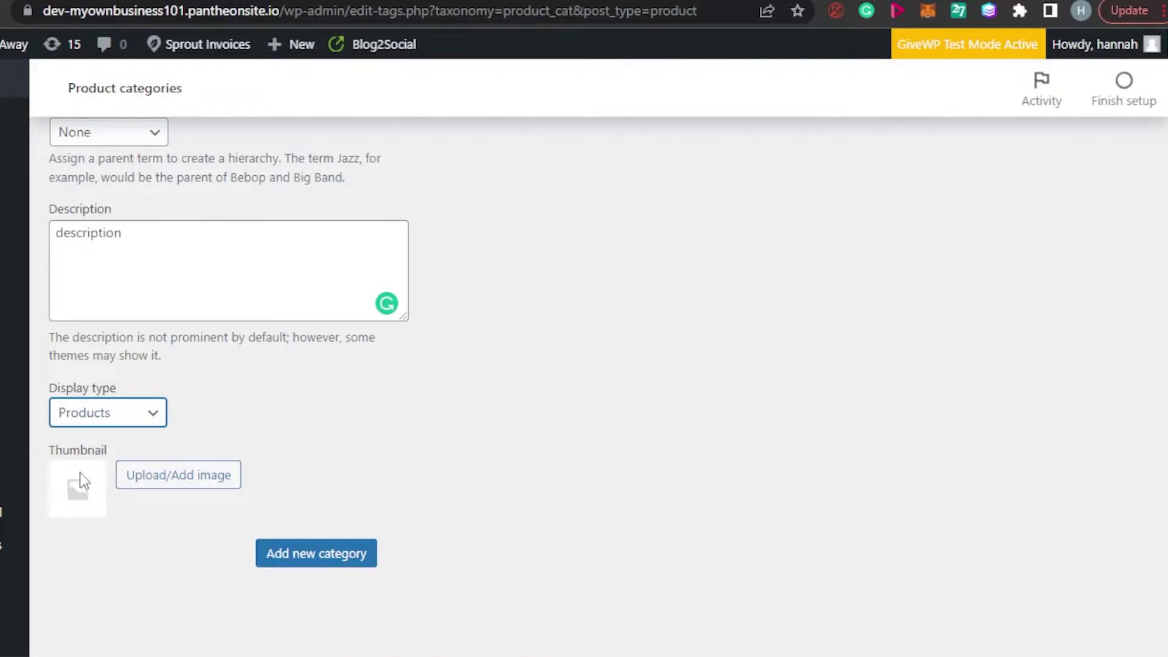
Upload a photo of shoes as the Shoes category's thumbnail
click(164, 477)
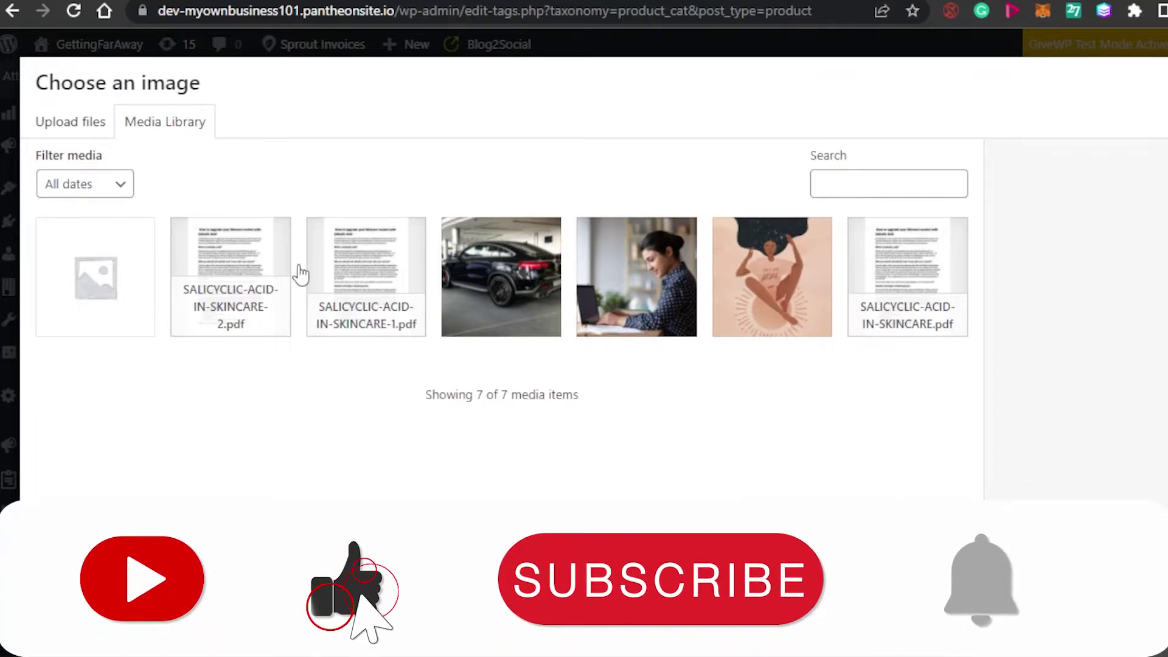
click(56, 129)
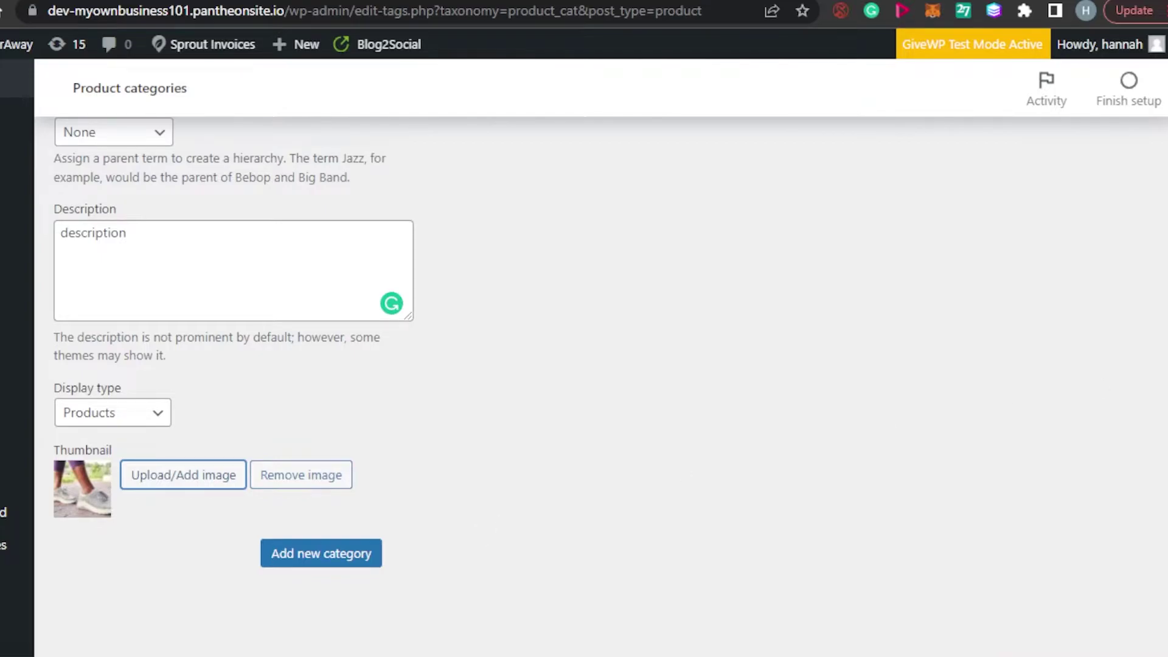
Check which bulk actions are available for the existing product categories
scroll(584, 365, up, 10)
scroll(584, 366, down, 4)
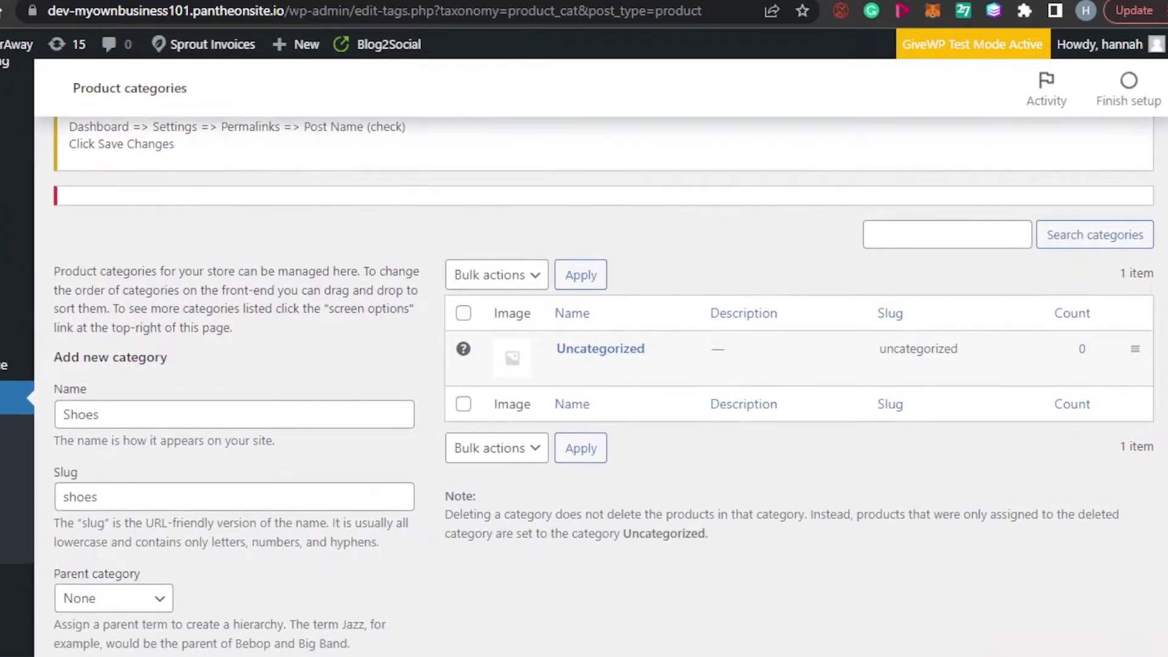
scroll(714, 176, up, 1)
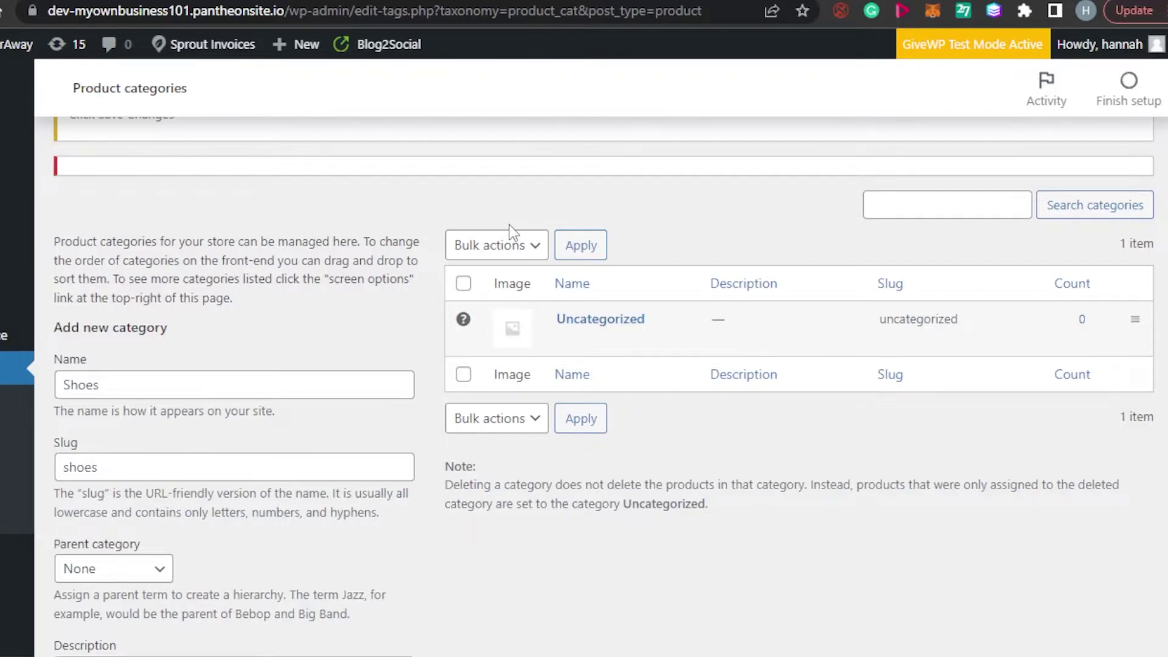
click(520, 255)
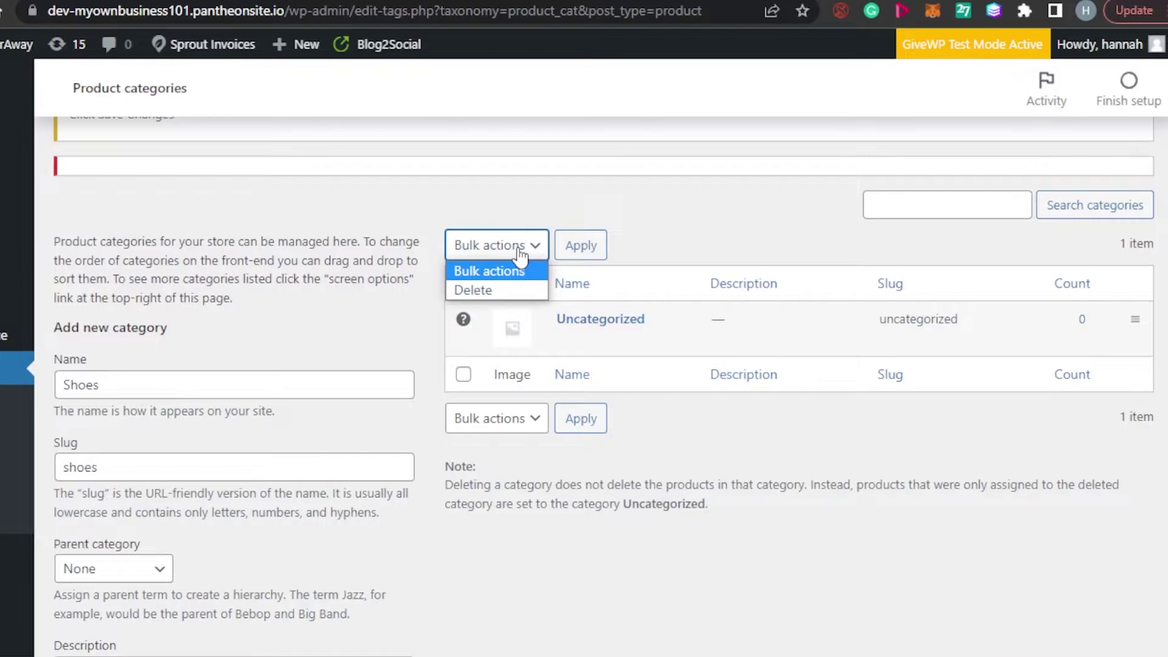
click(520, 251)
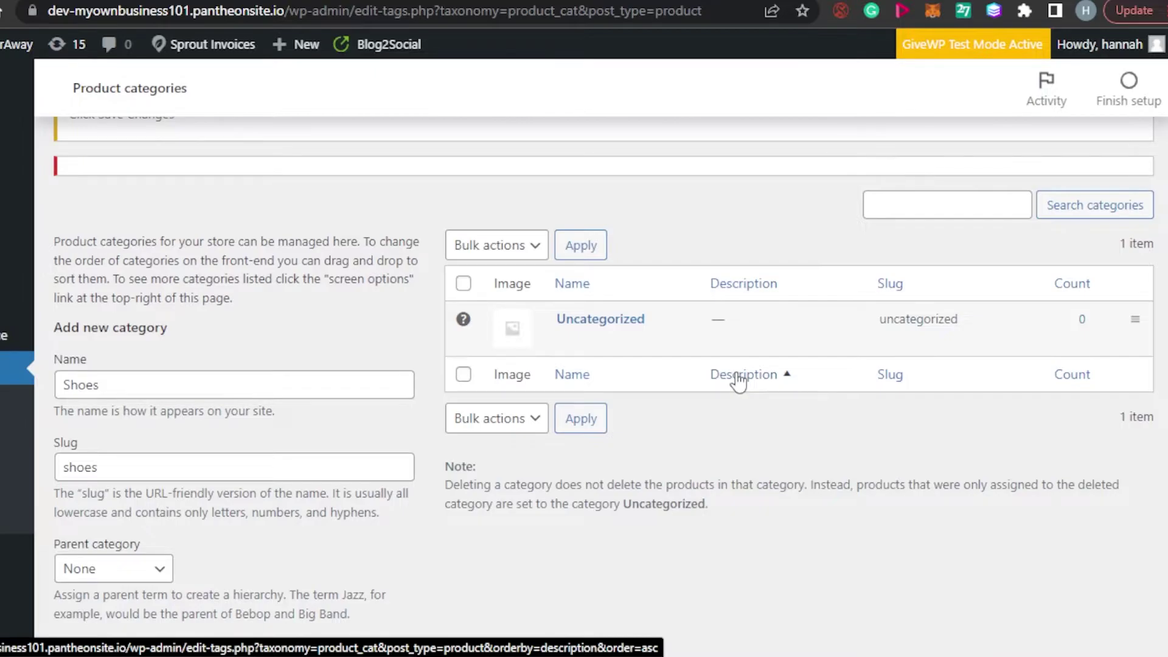
Add the completed Shoes category and check its entry in the category list
scroll(791, 365, down, 2)
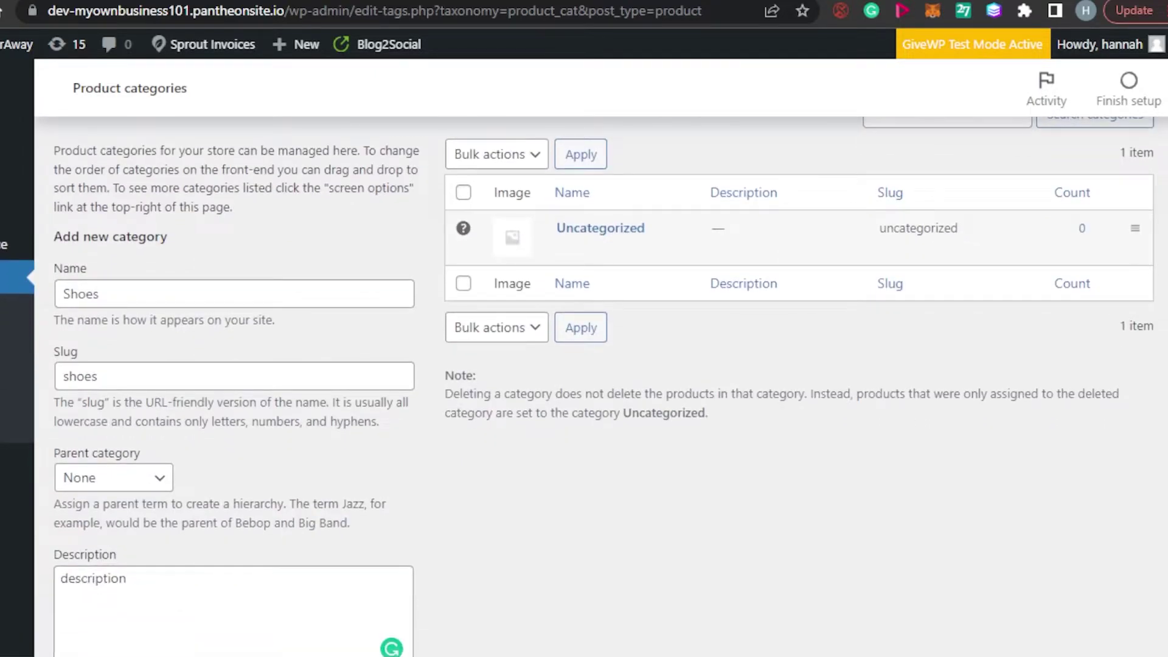
scroll(768, 322, down, 5)
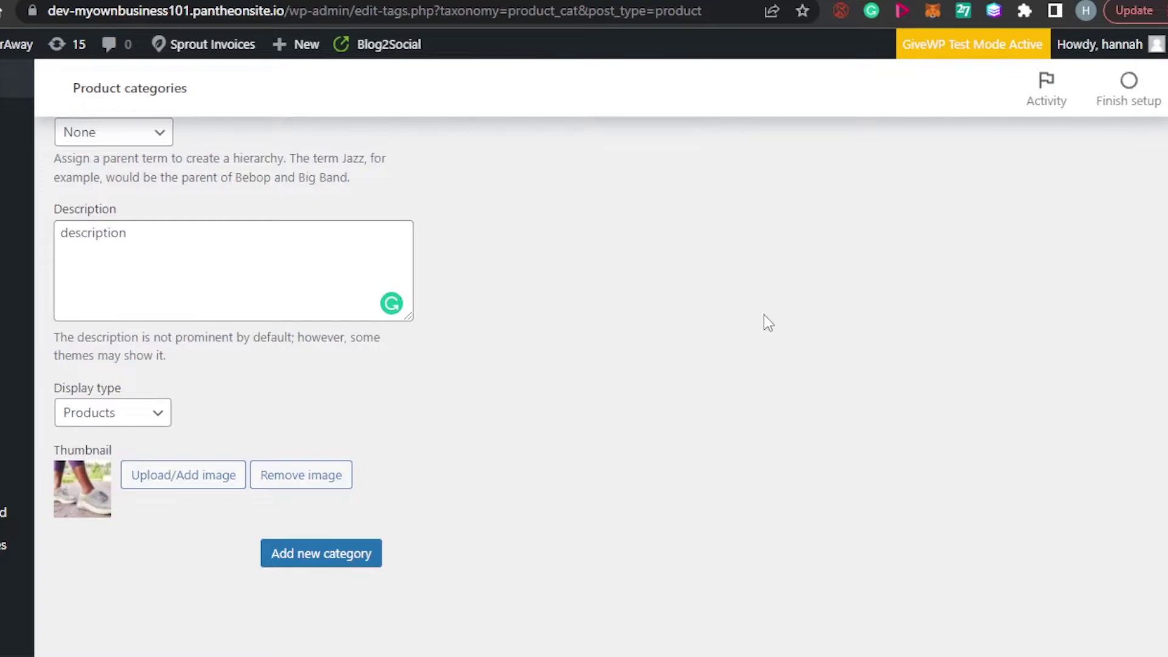
click(311, 555)
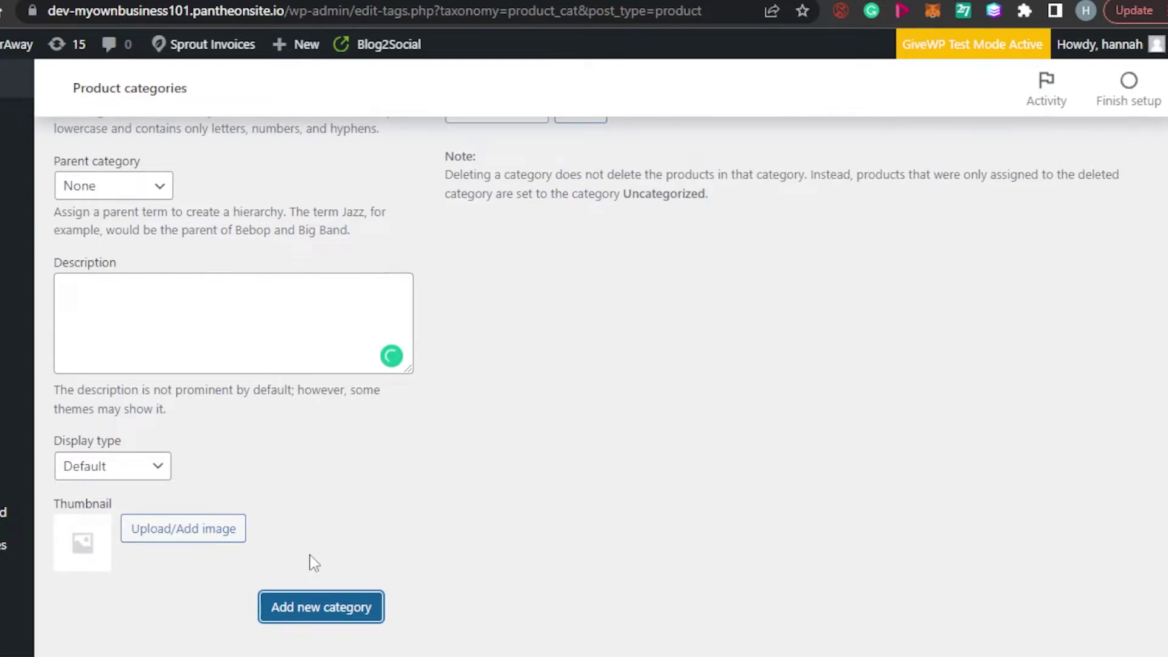
scroll(309, 555, up, 6)
scroll(770, 260, down, 1)
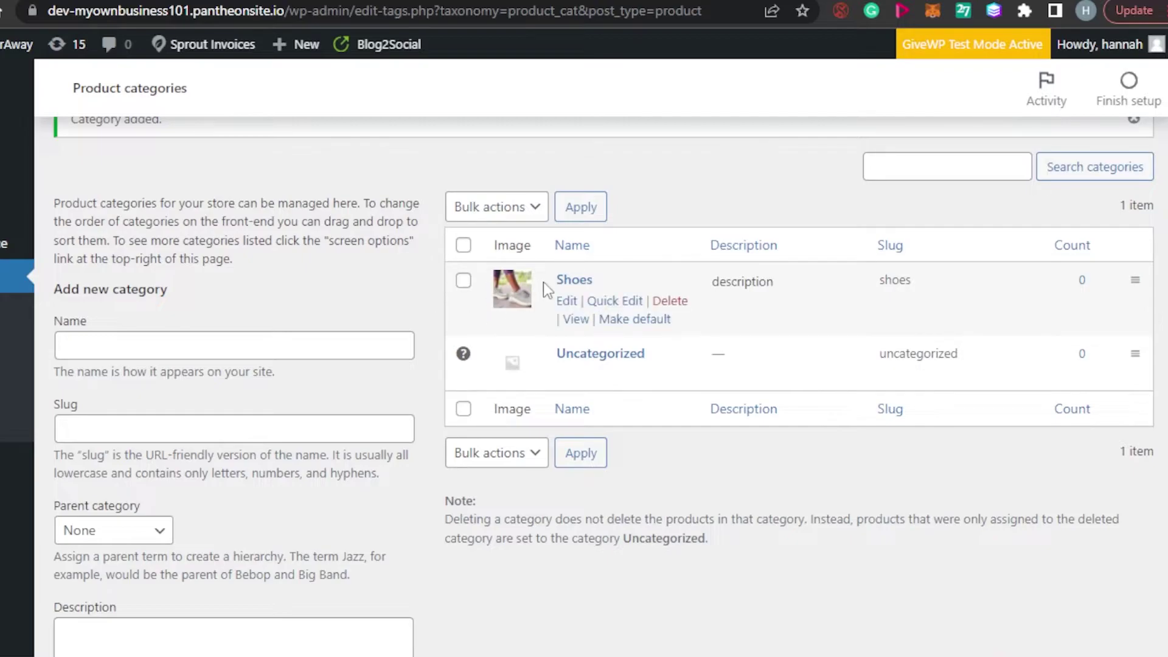
Enter Clothes as the name and clothes as the slug of another new product category
click(177, 352)
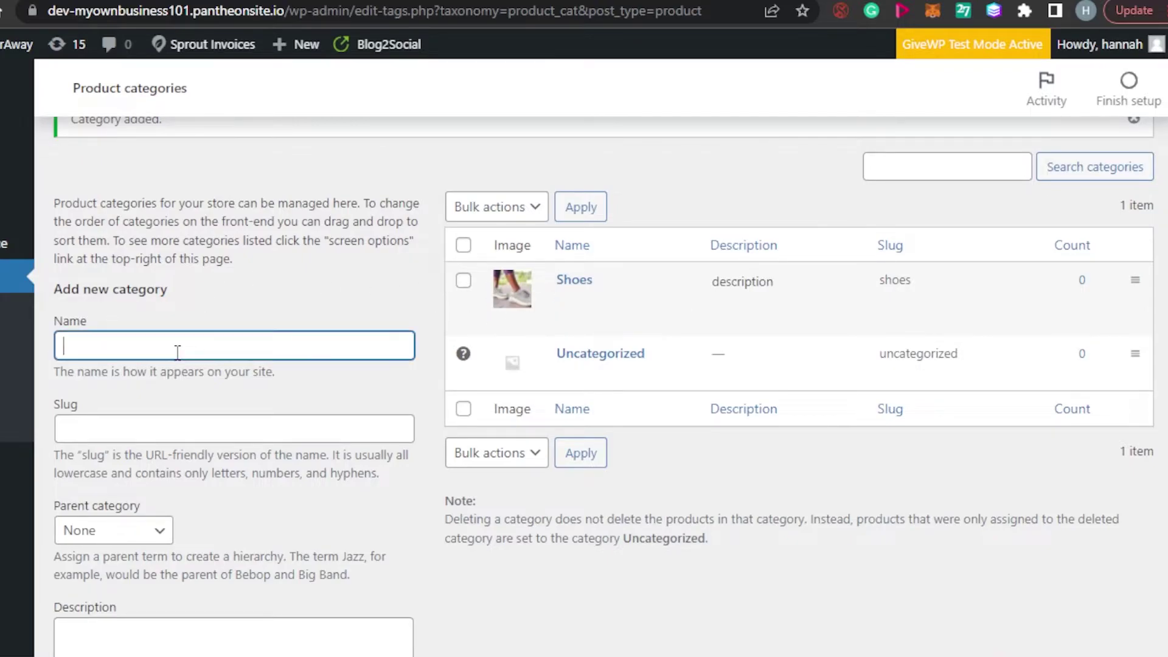
text(Cloyh)
key(BackSpace)
key(BackSpace)
text(thes)
key(Tab)
text(clothes)
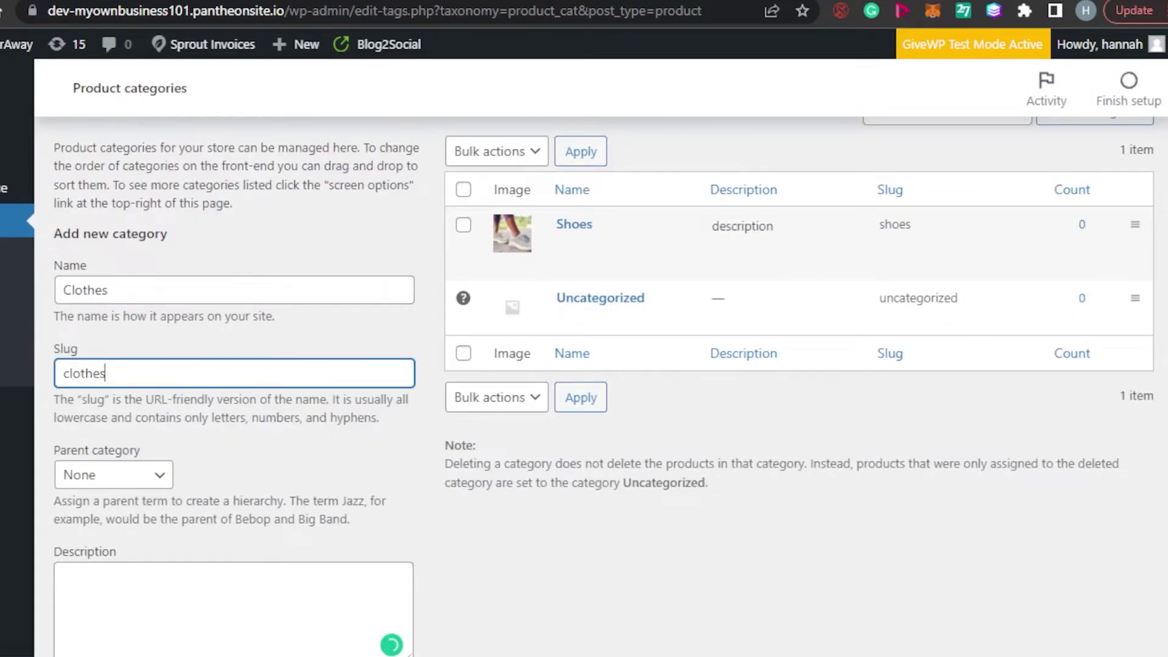
Add the Clothes category with None as its parent category, without a description or thumbnail
scroll(297, 389, down, 1)
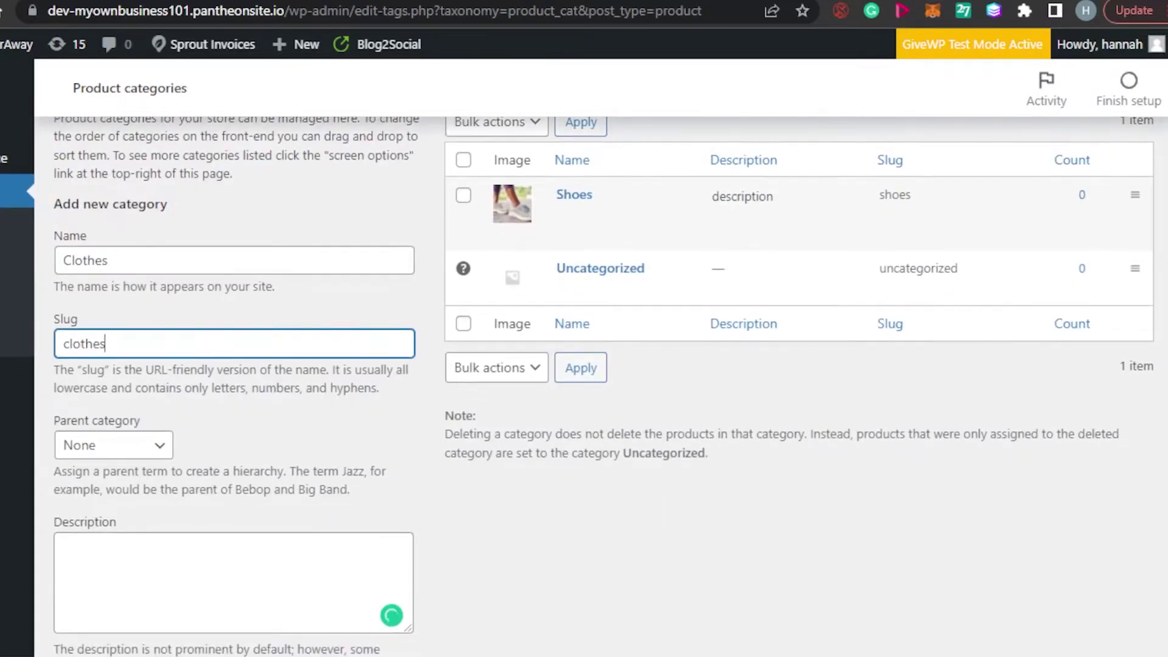
click(143, 455)
click(186, 587)
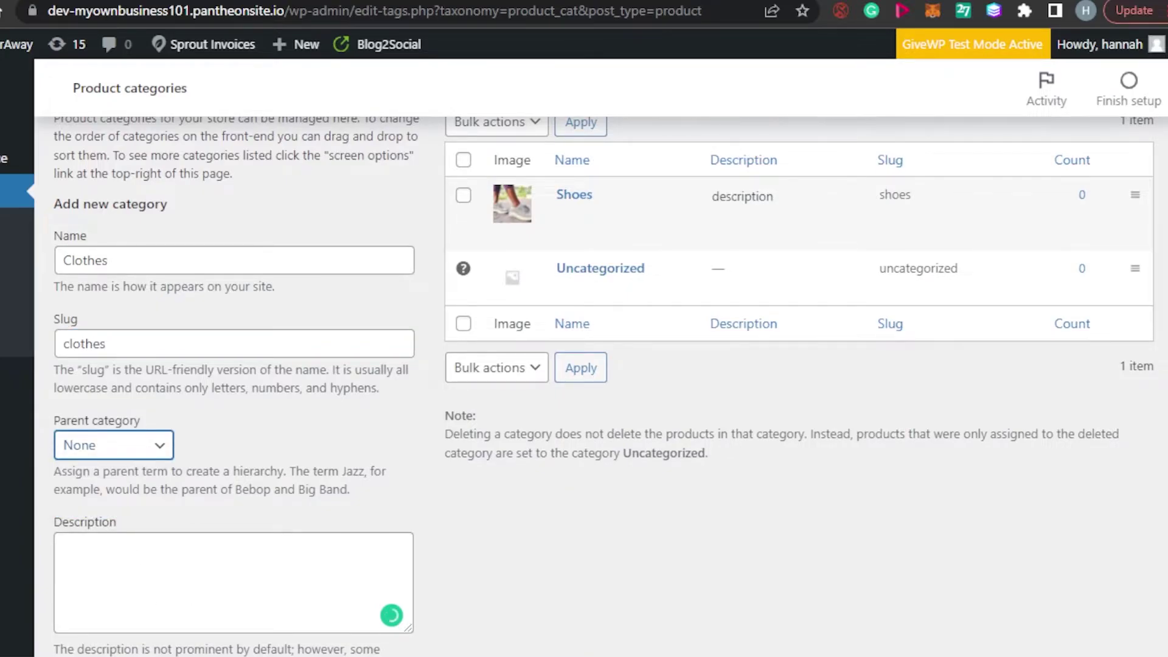
scroll(853, 432, down, 4)
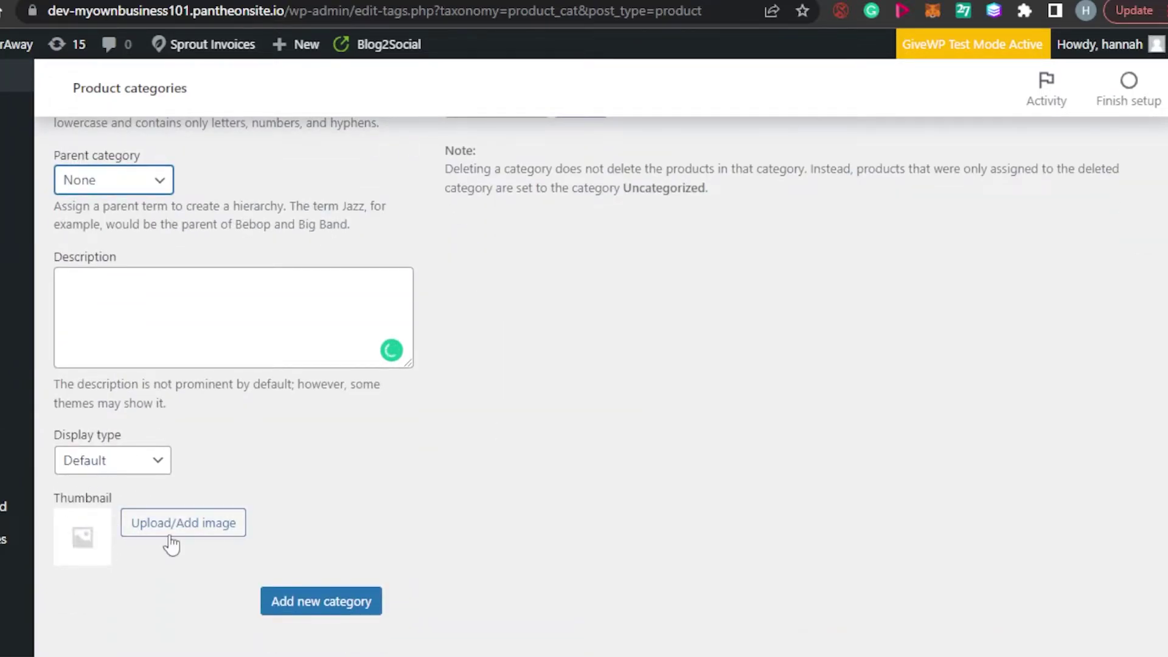
click(347, 597)
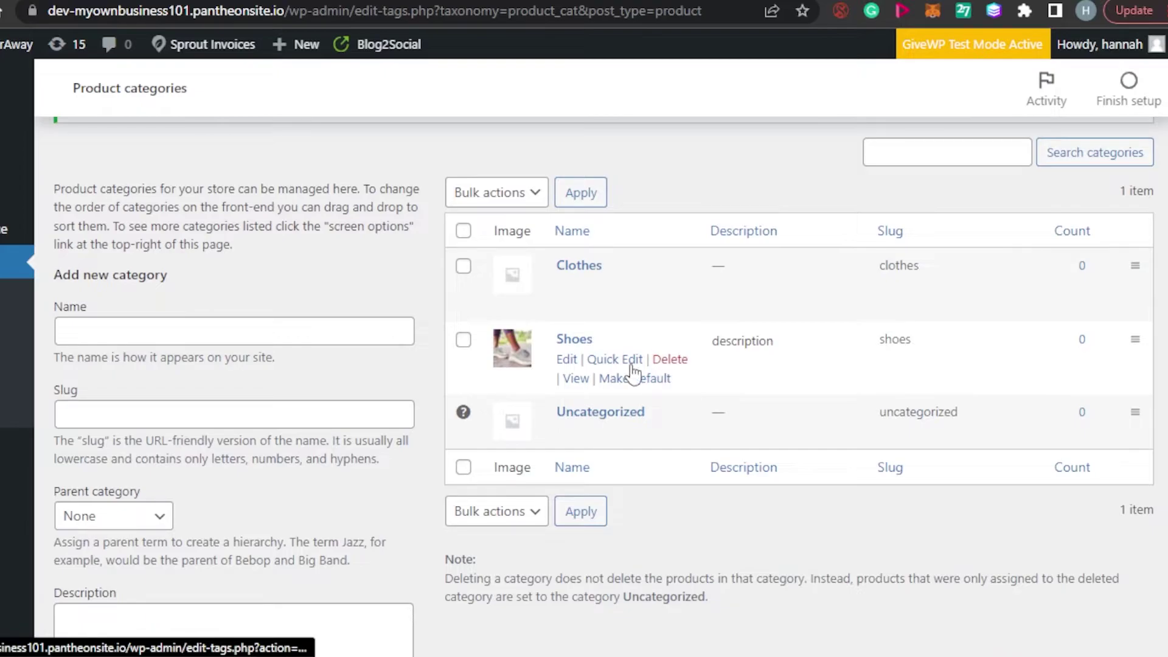
Open the Shoes category for editing, review its fields and thumbnail, and update it
click(567, 360)
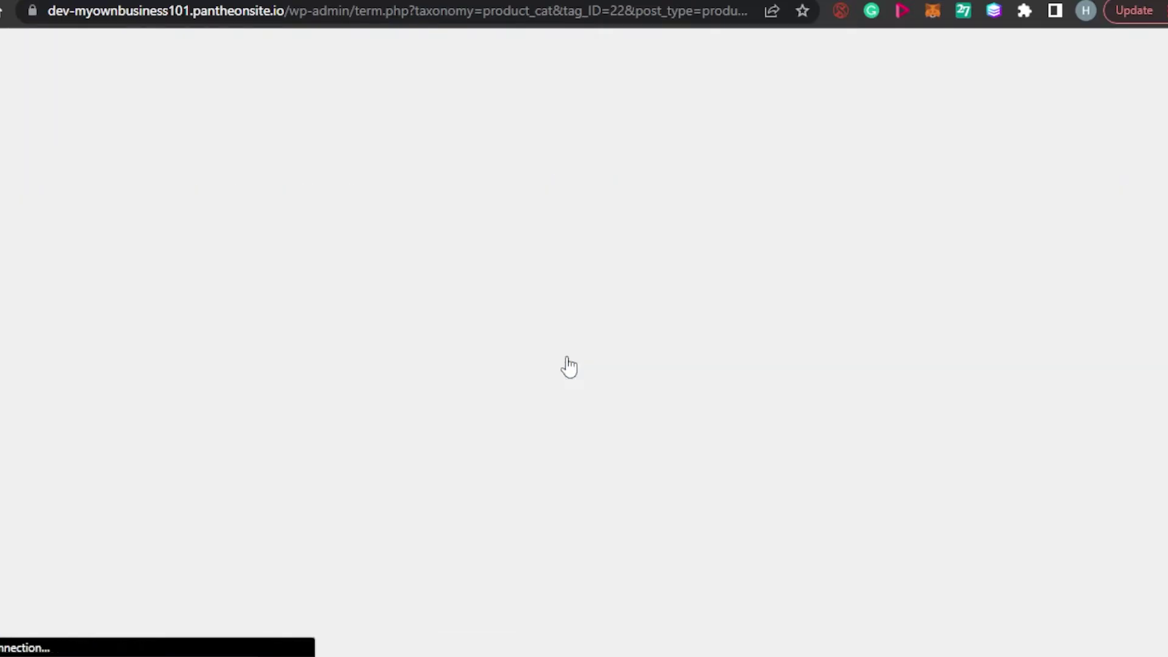
scroll(1038, 258, down, 3)
scroll(584, 353, down, 3)
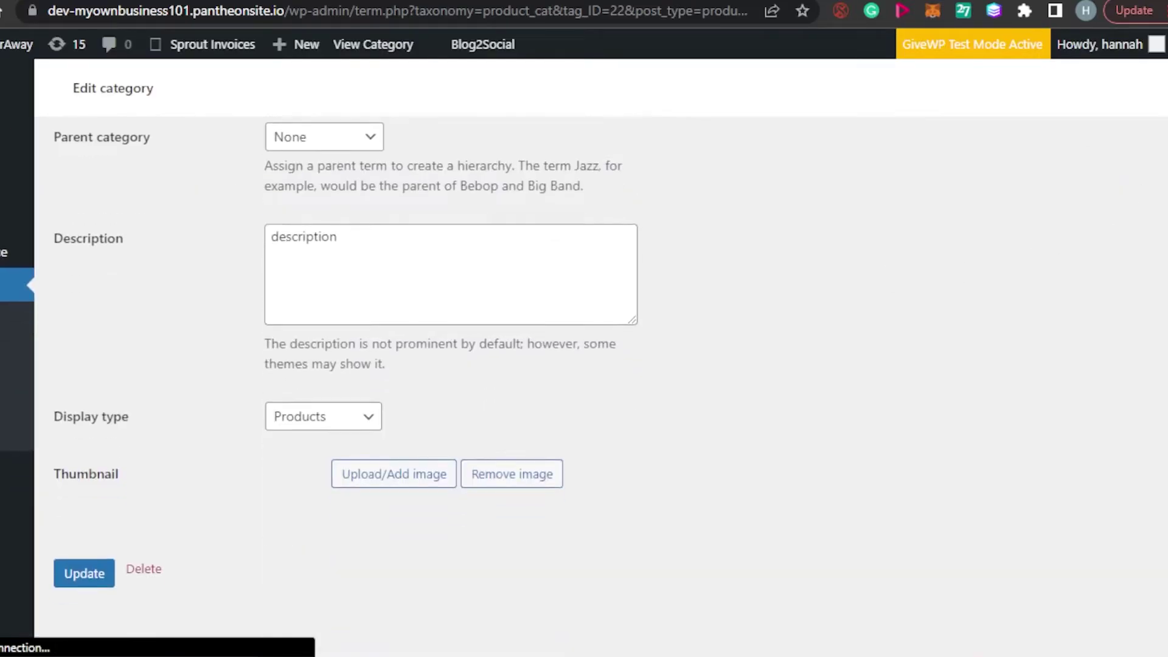
scroll(554, 350, up, 1)
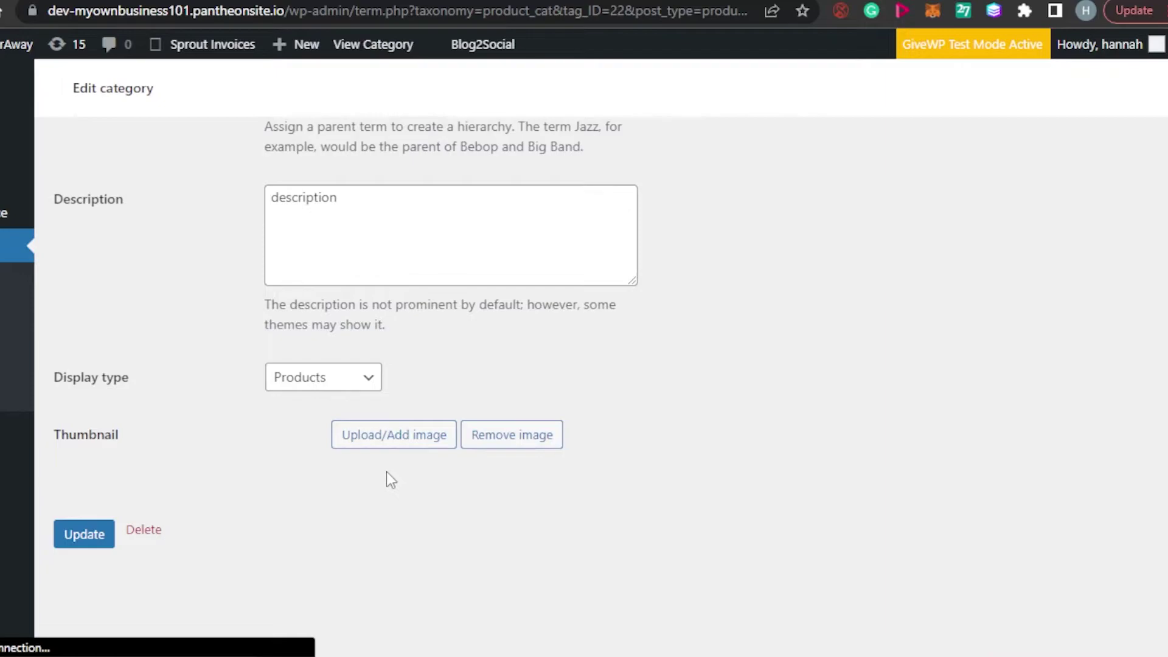
scroll(391, 480, up, 5)
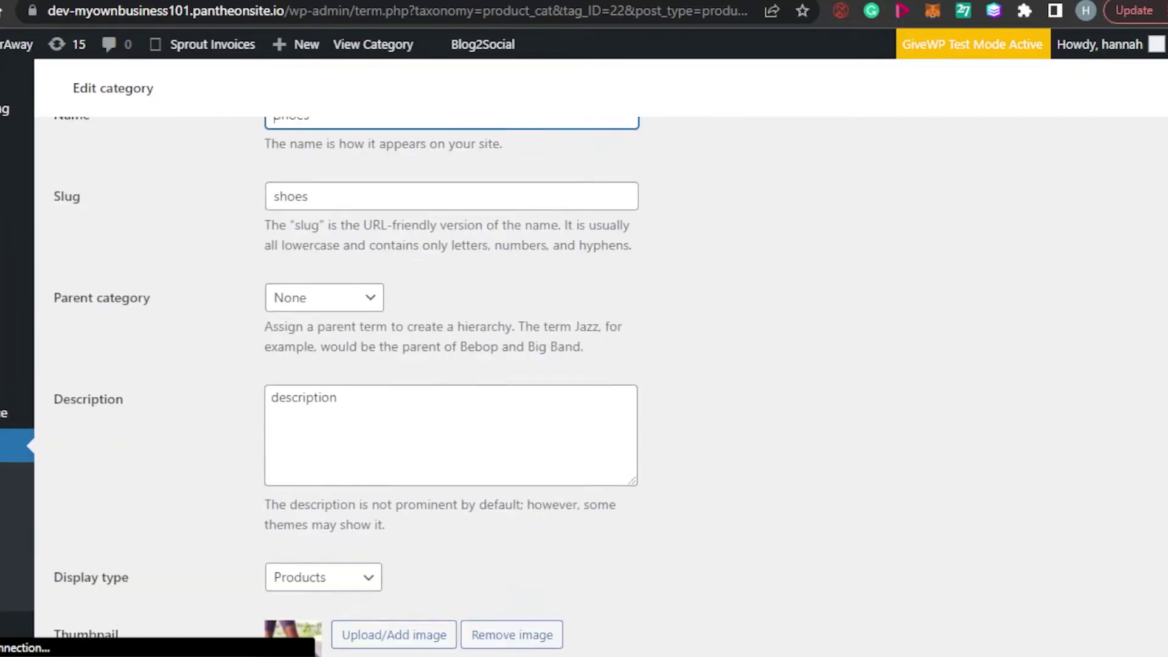
scroll(328, 347, down, 7)
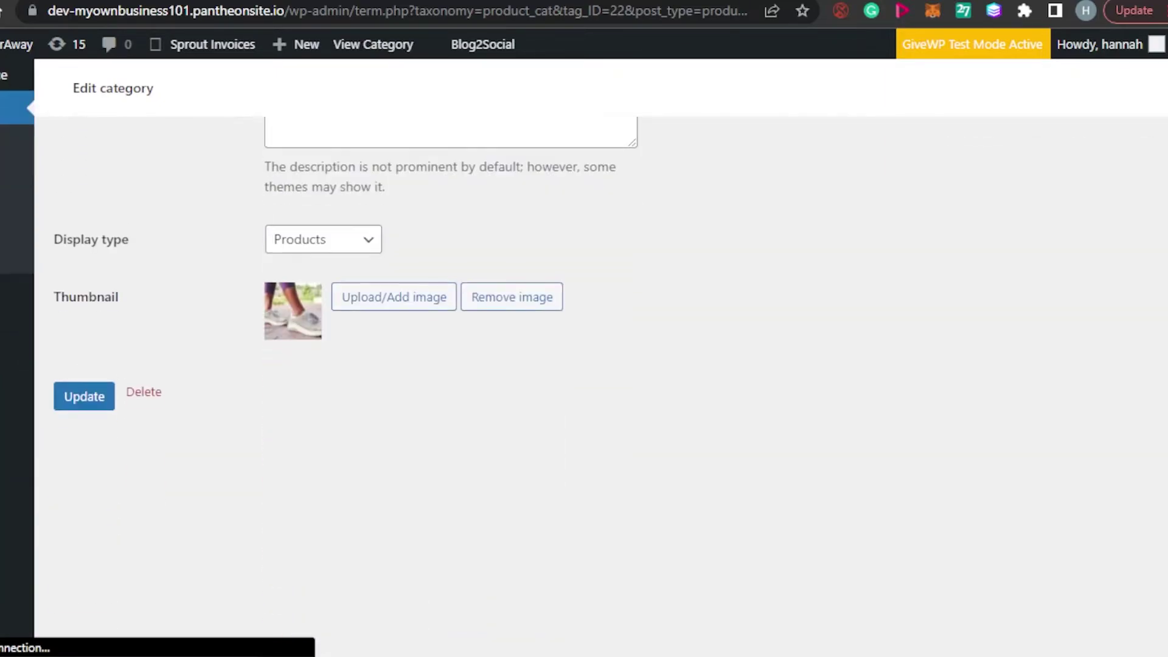
click(85, 397)
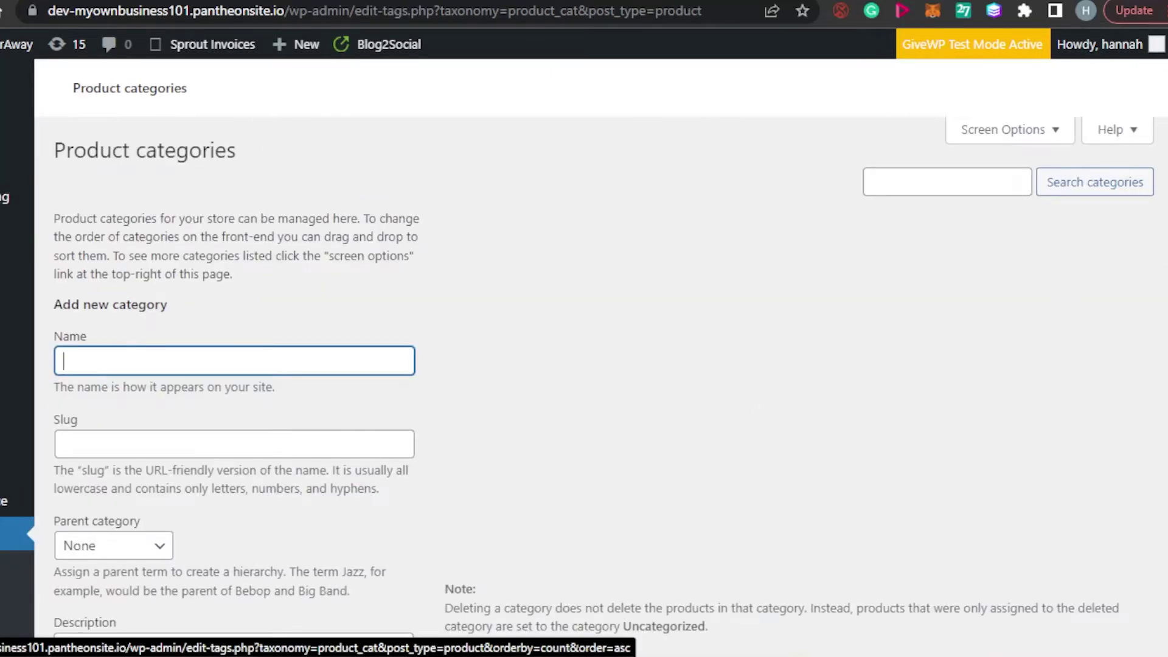
Enter shoes as the category search term and look over the entries in the category list
scroll(939, 174, down, 5)
scroll(939, 173, up, 5)
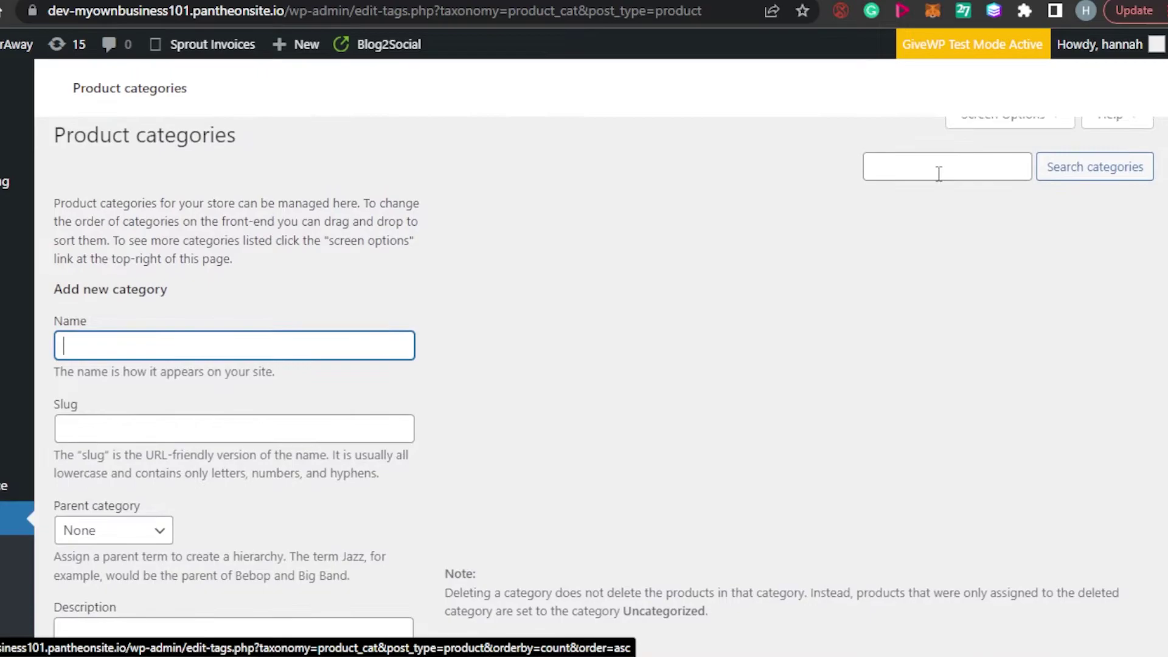
click(907, 162)
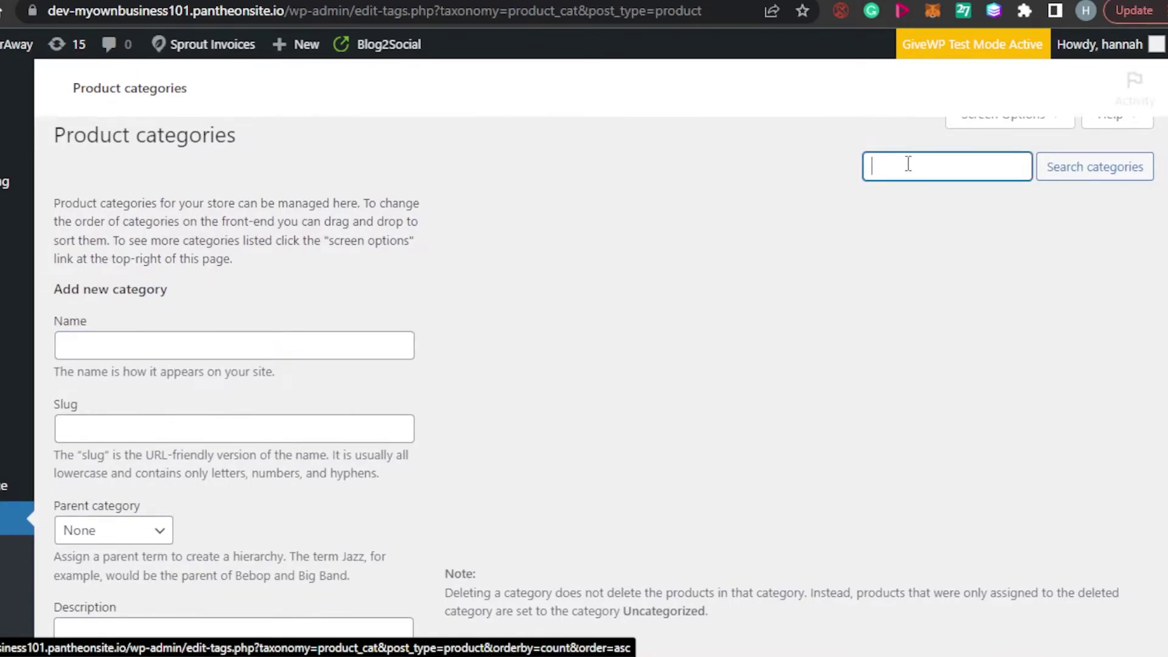
text(shoes)
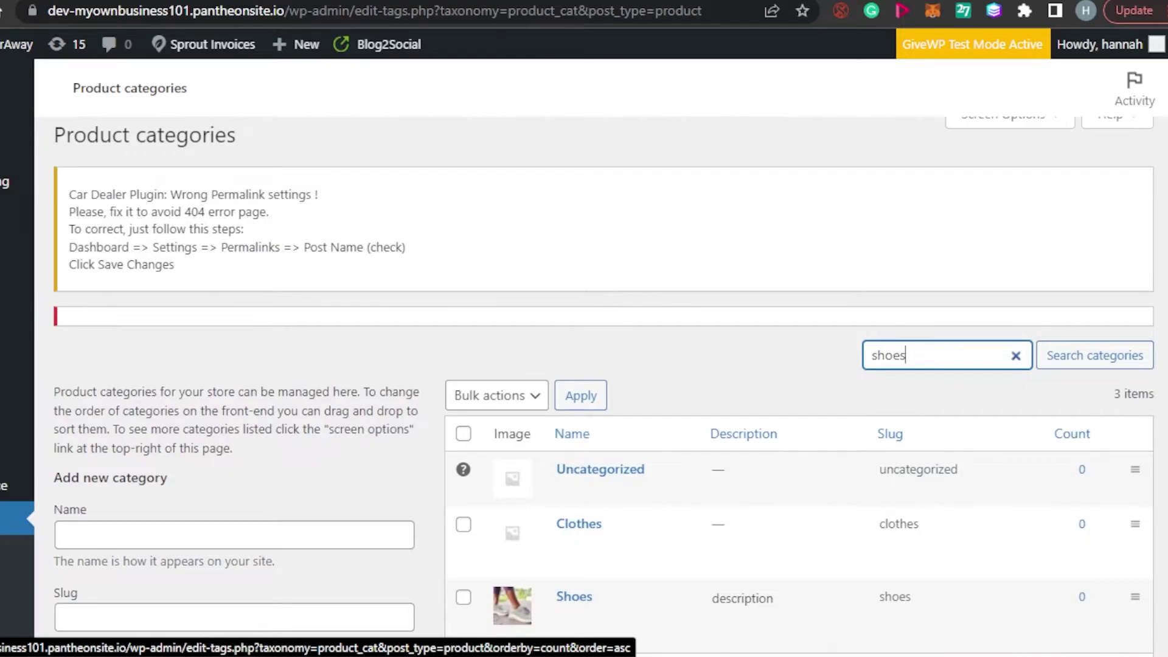
scroll(482, 309, down, 5)
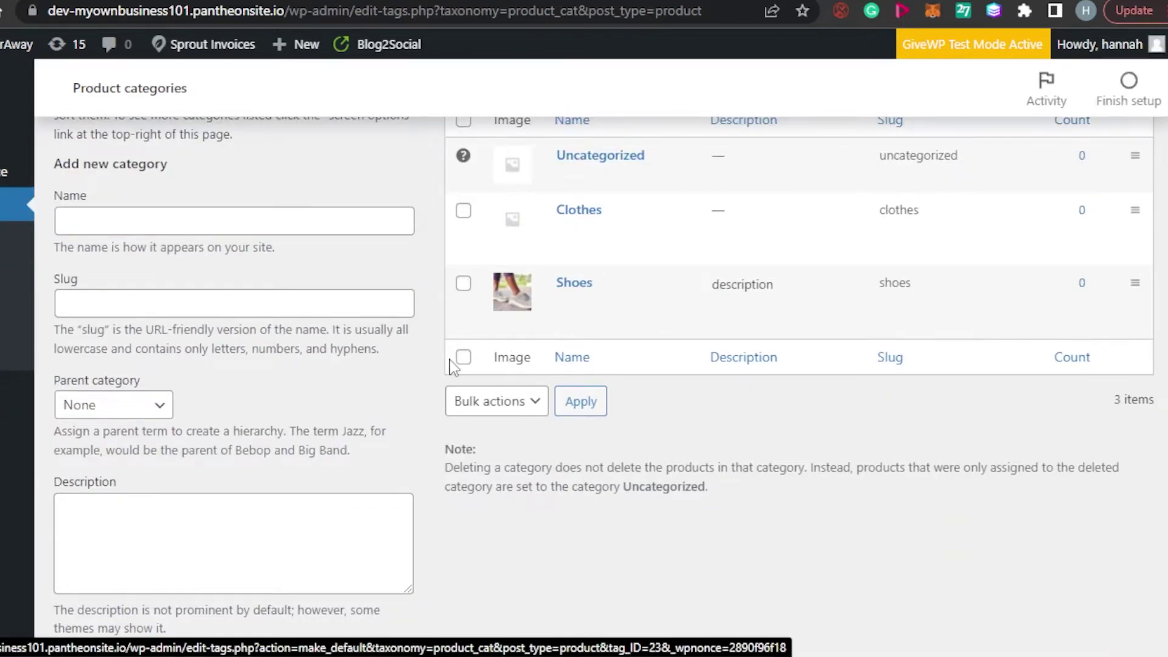
scroll(604, 377, up, 3)
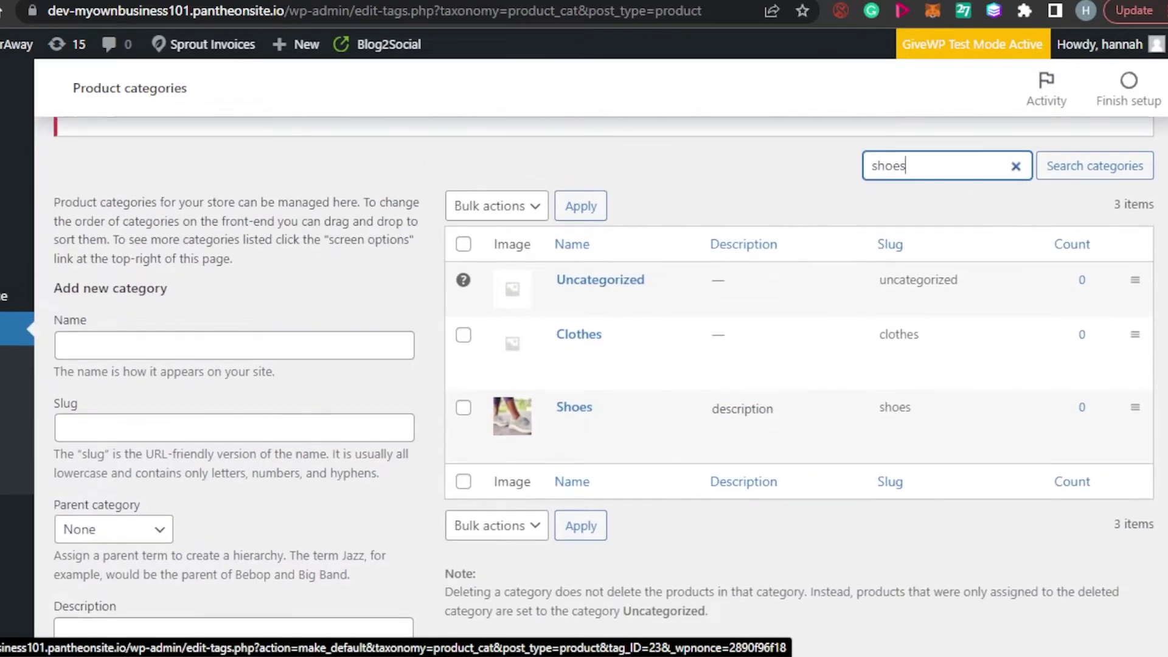
scroll(605, 377, down, 1)
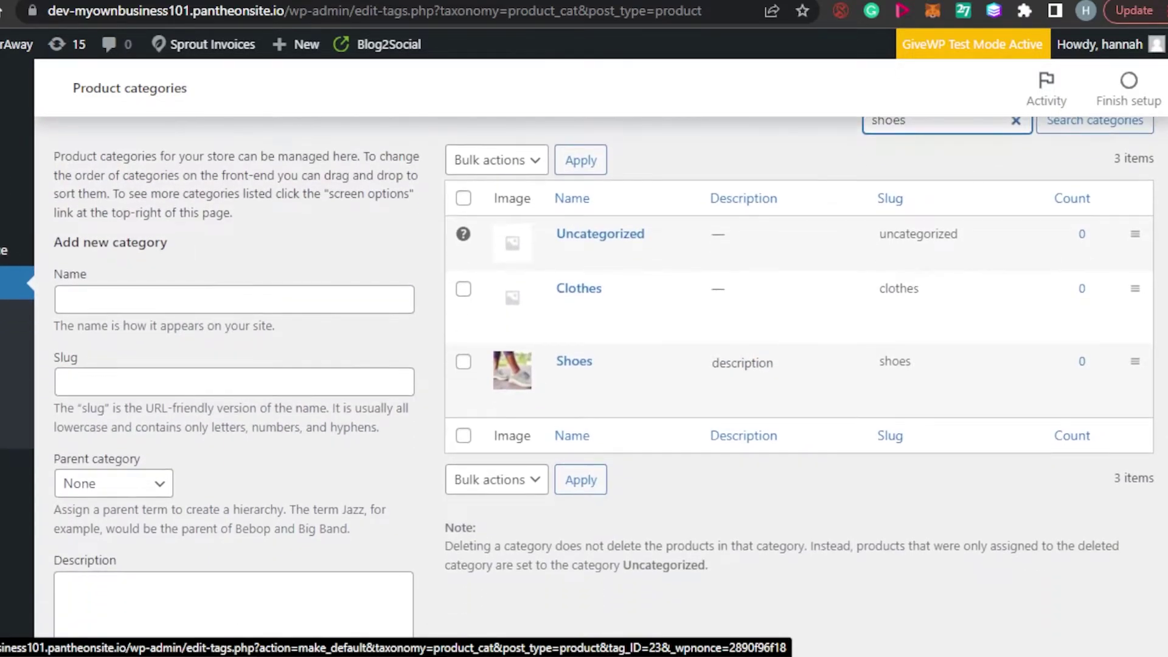
scroll(604, 377, down, 1)
scroll(604, 377, up, 3)
scroll(753, 365, down, 1)
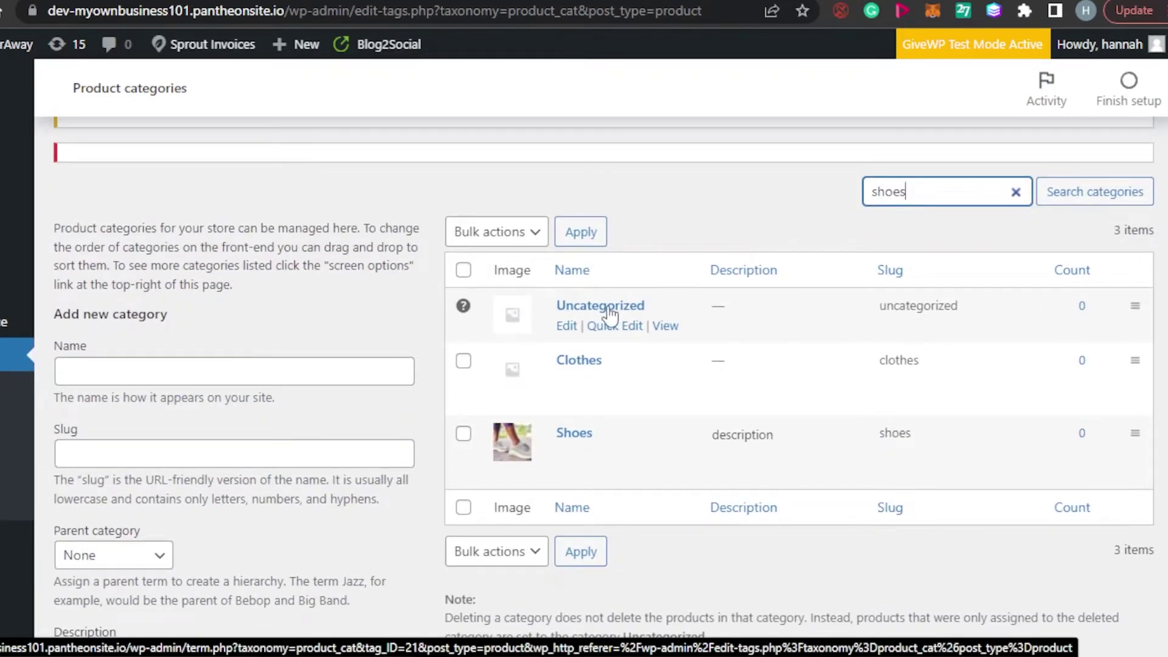
Permanently delete the Clothes category from the category list
click(670, 380)
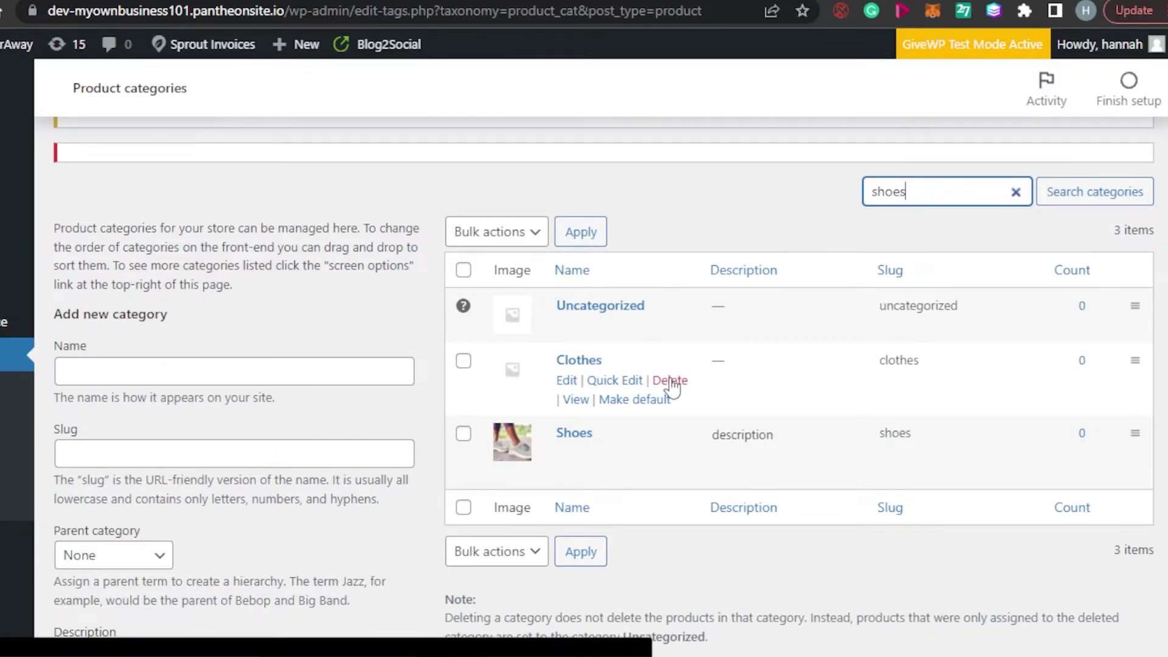
click(670, 381)
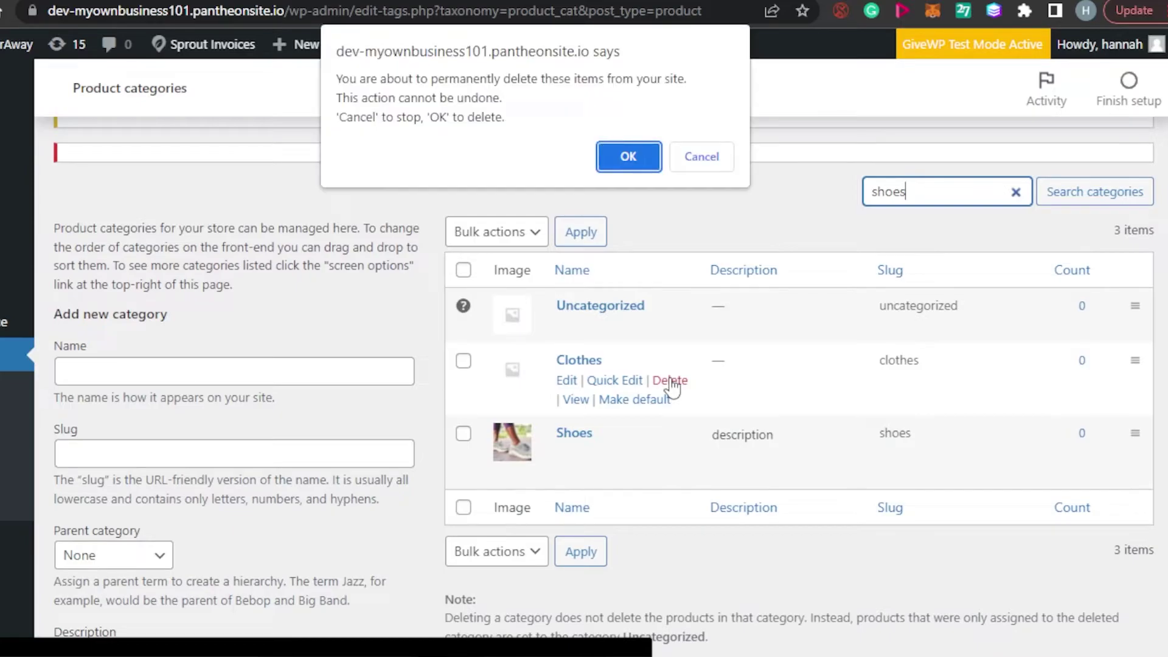
click(631, 157)
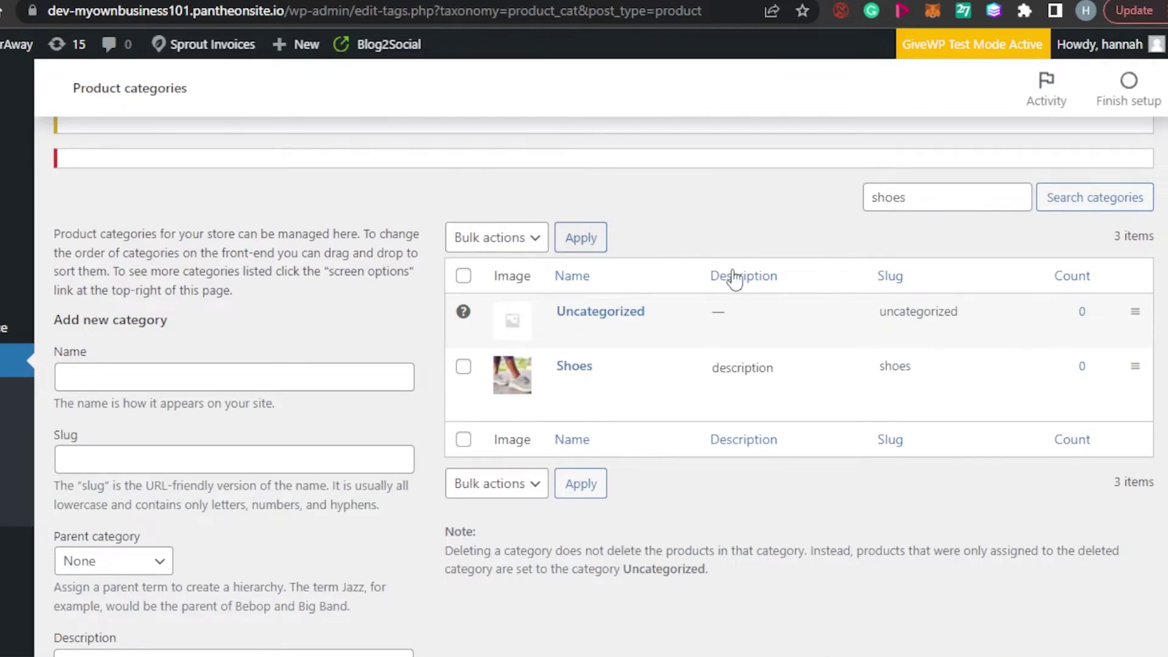
scroll(735, 278, up, 3)
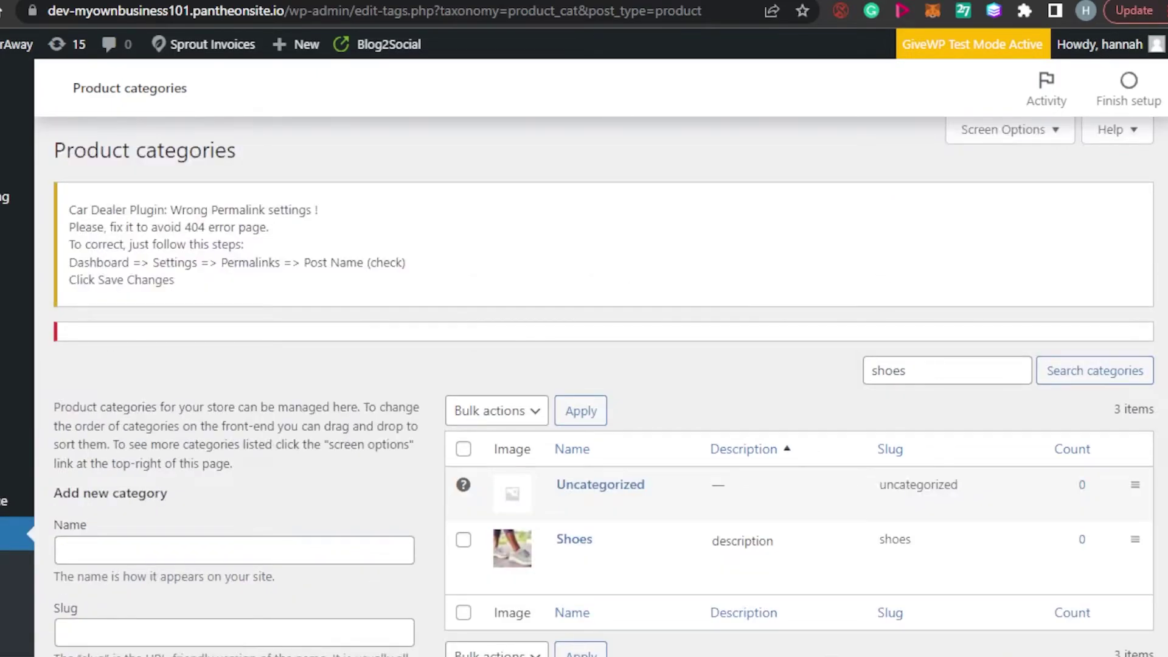
scroll(785, 449, down, 4)
scroll(584, 365, down, 6)
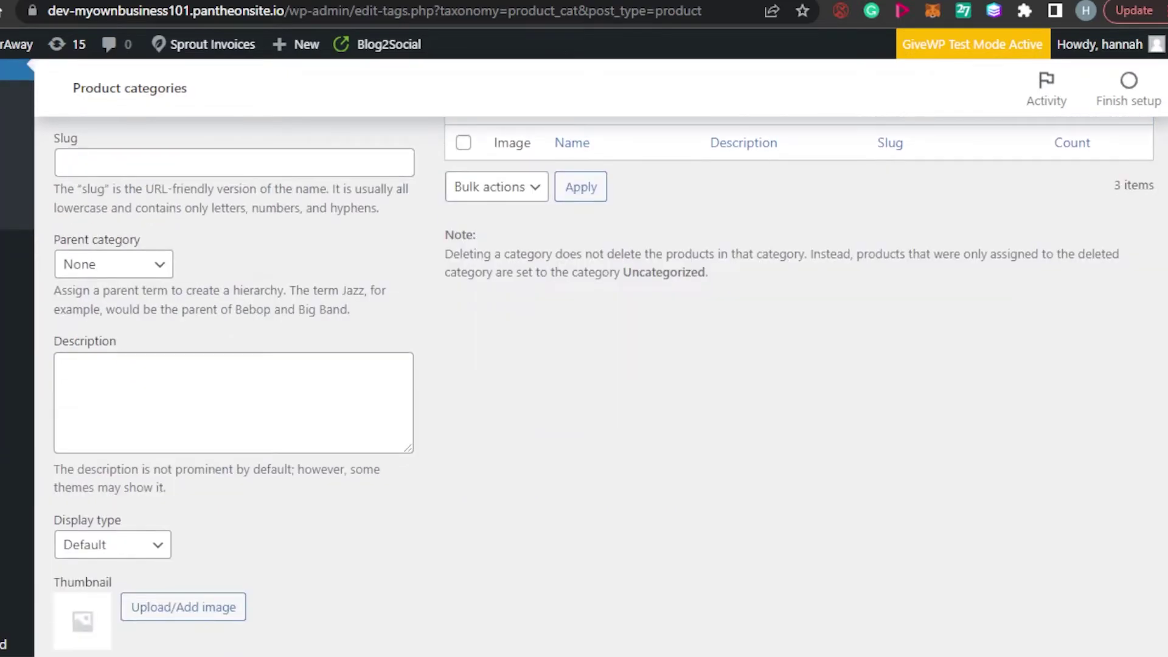
scroll(584, 365, up, 6)
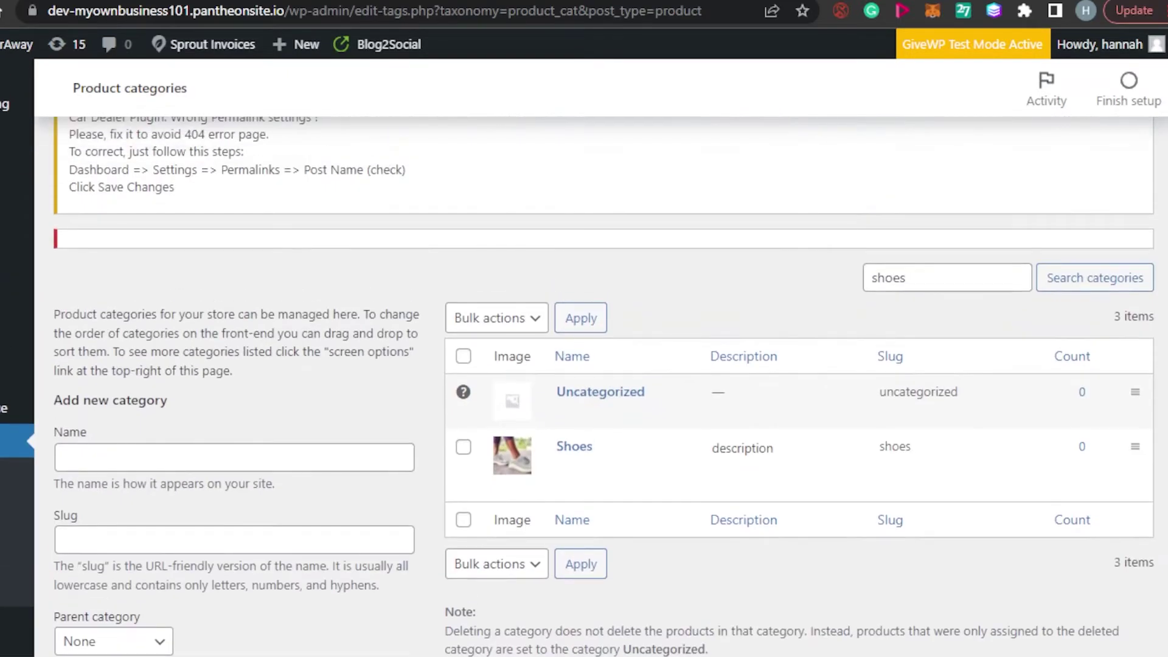
scroll(584, 365, down, 1)
scroll(584, 365, down, 5)
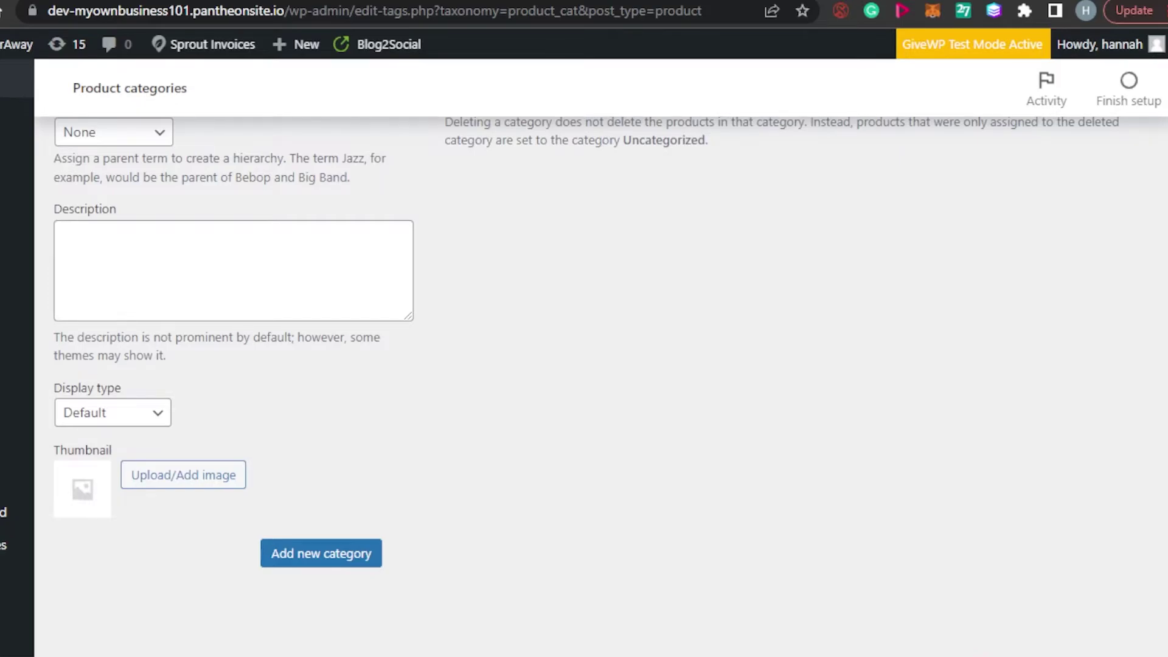
Show the list's display options, and try hiding the Slug column and showing it again
scroll(358, 171, up, 10)
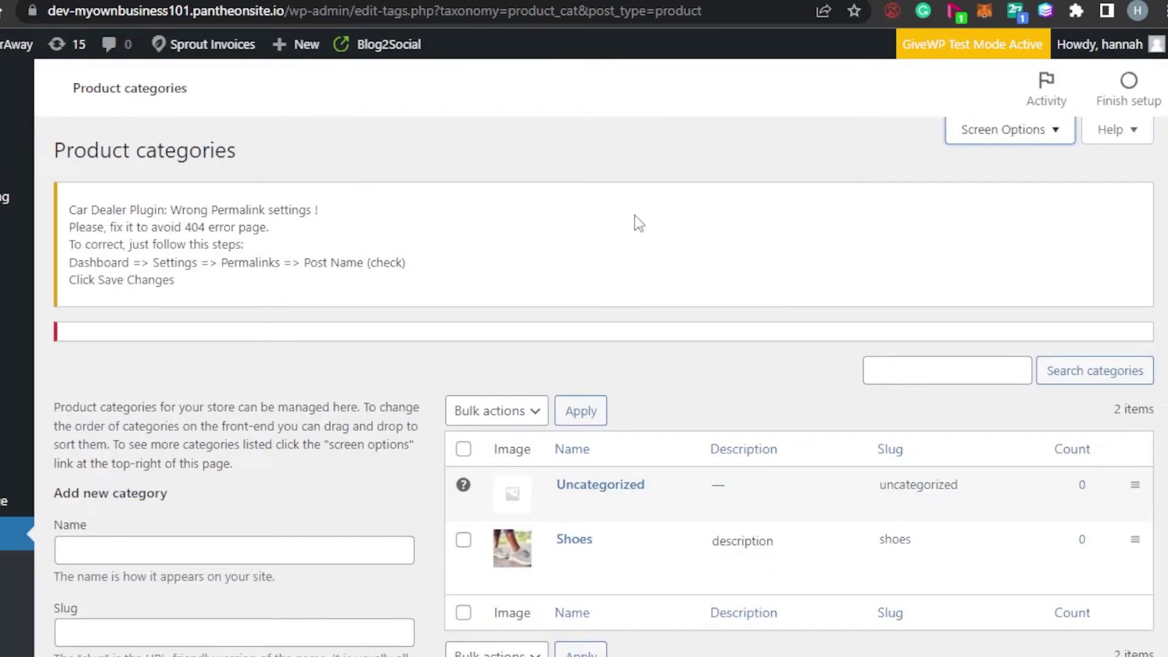
click(1002, 136)
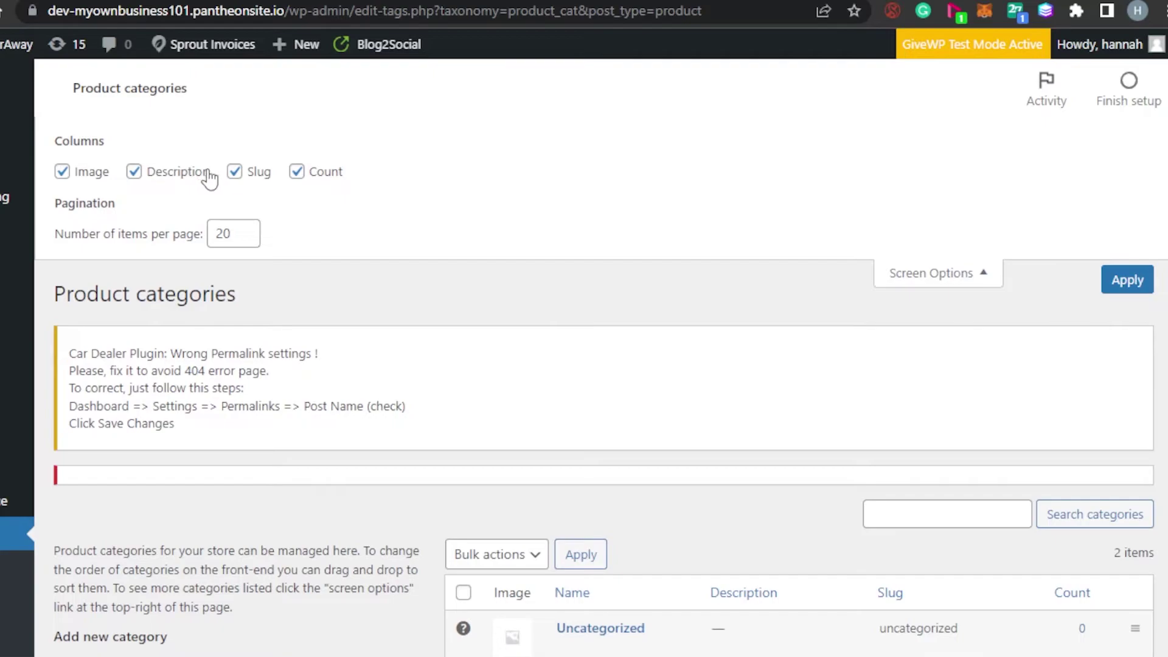
click(236, 173)
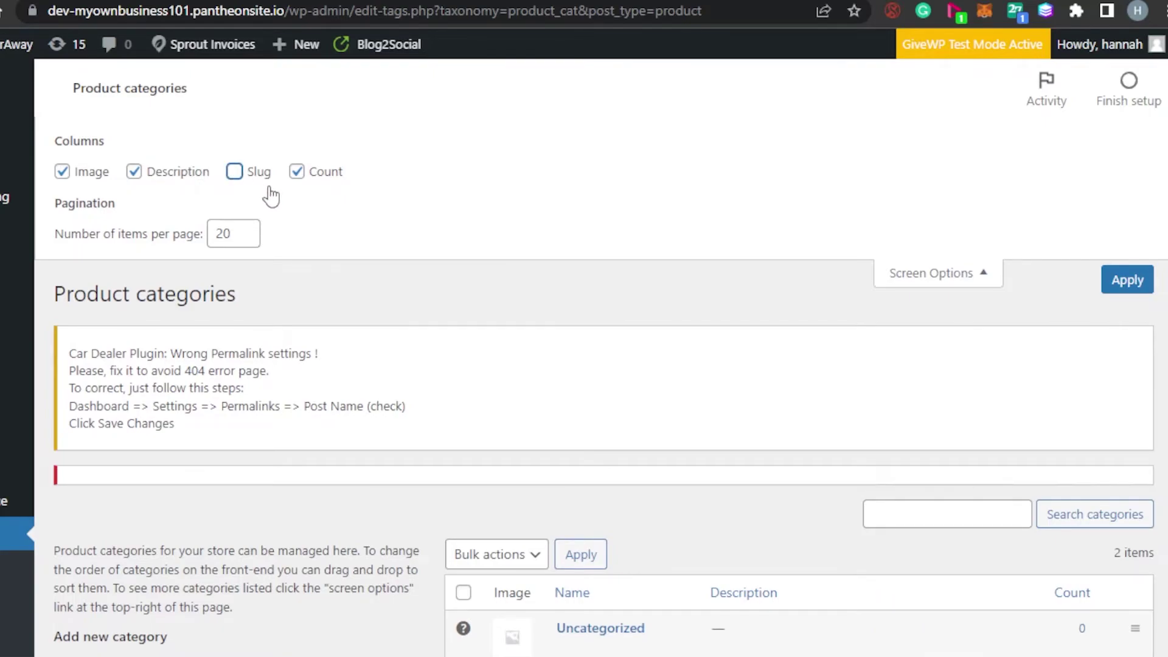
click(235, 173)
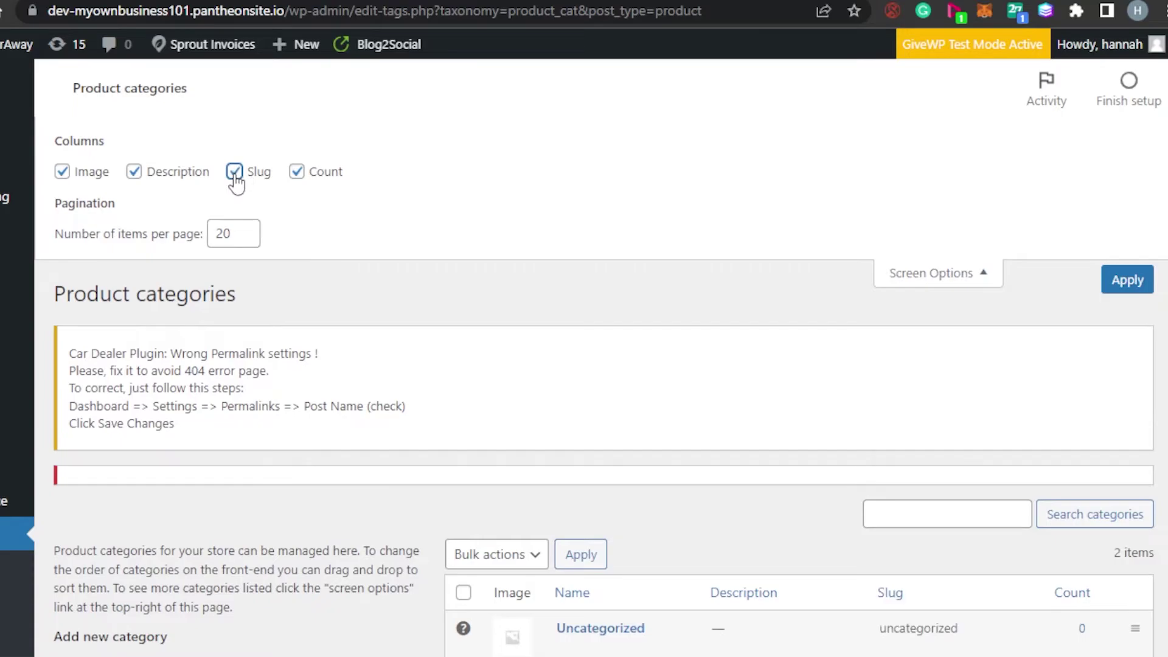
Hide the Description column to check its effect on the category list, and restore it
click(135, 173)
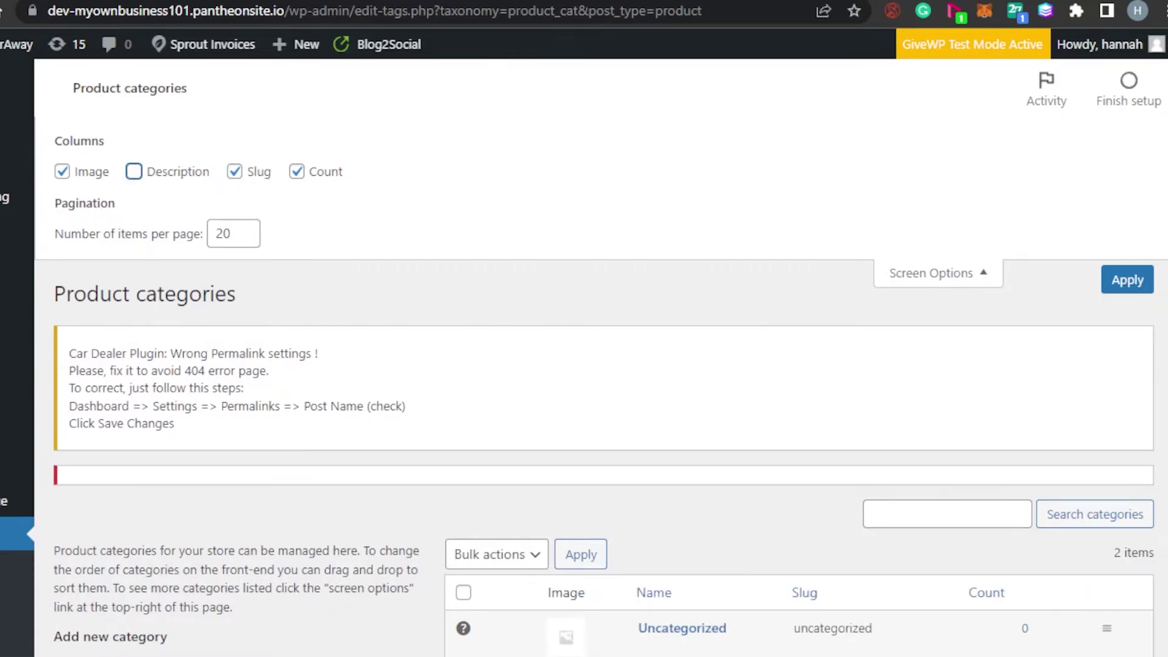
scroll(584, 389, down, 5)
scroll(584, 389, up, 4)
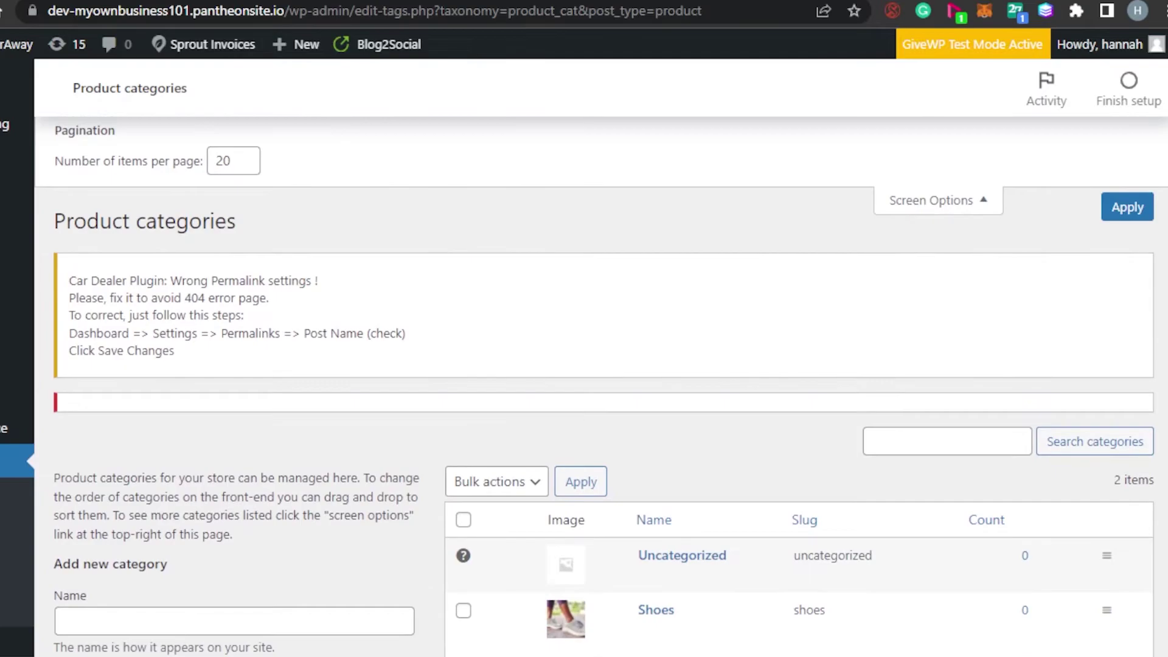
scroll(584, 390, down, 5)
scroll(584, 389, up, 6)
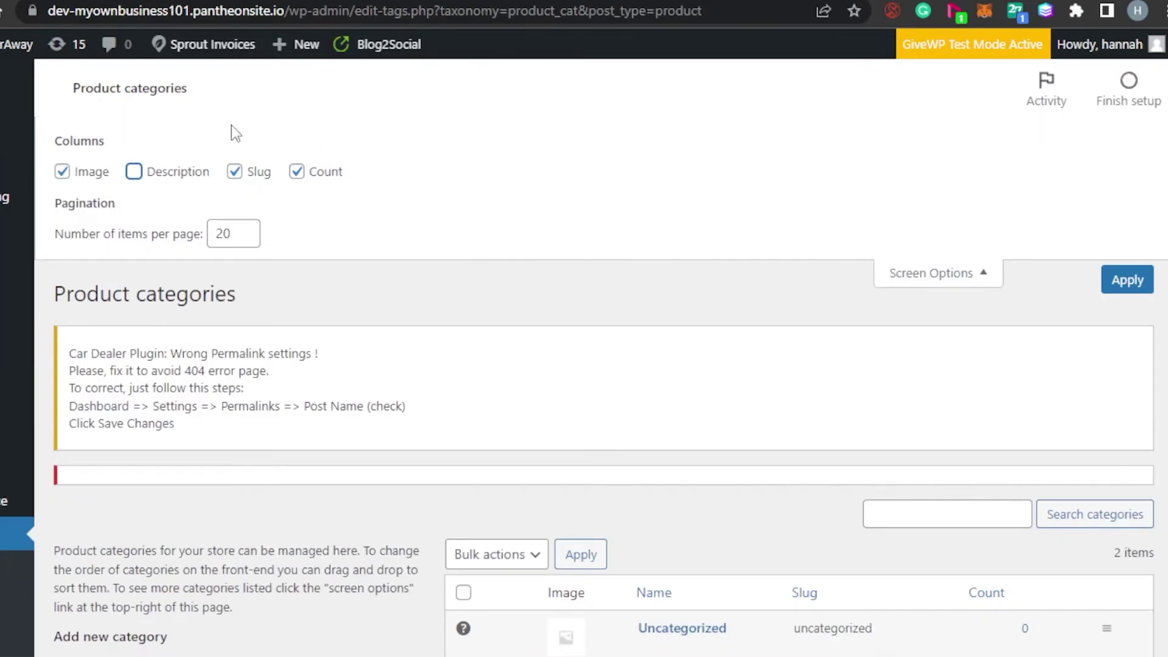
click(133, 172)
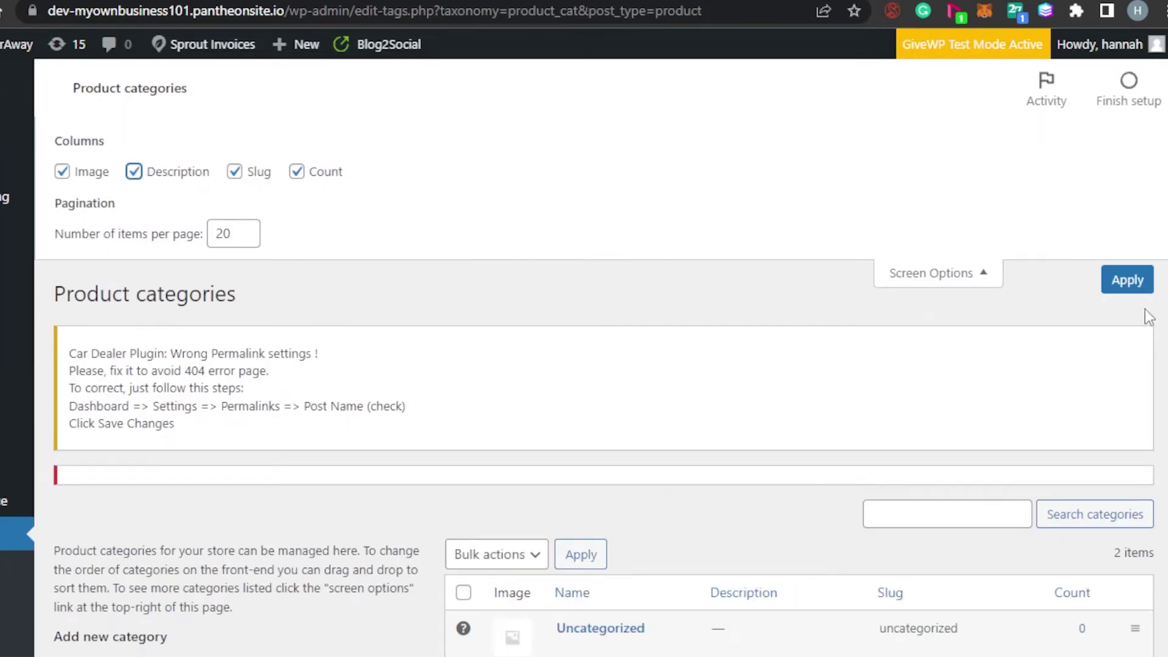
scroll(584, 389, down, 1)
scroll(815, 578, down, 3)
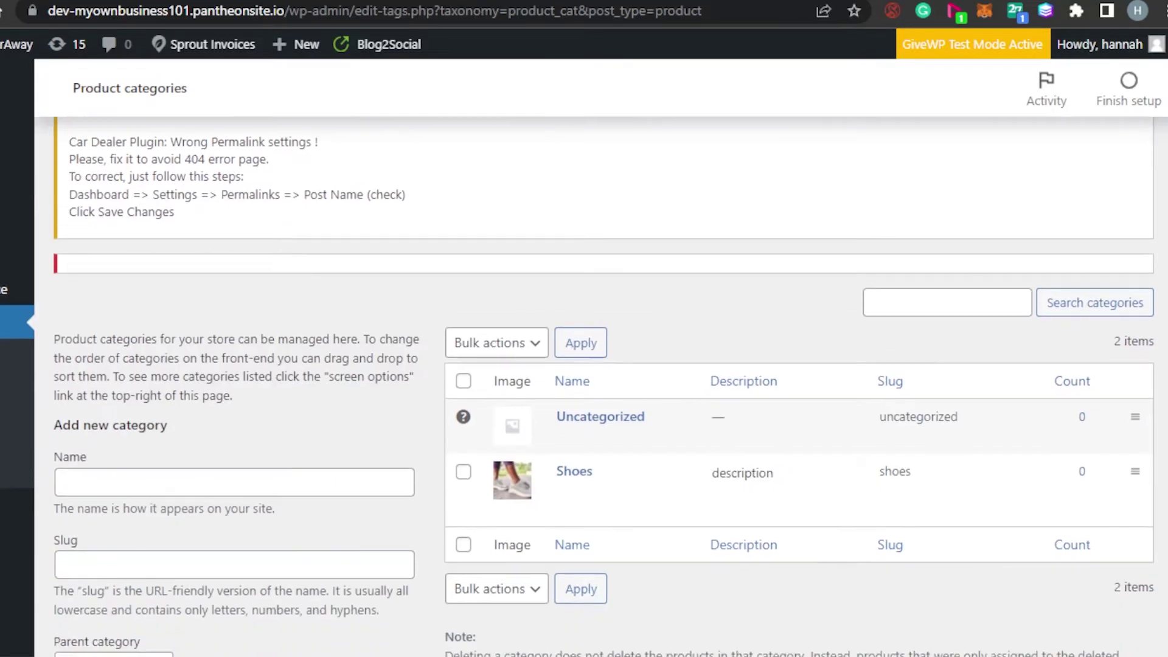
scroll(584, 390, up, 3)
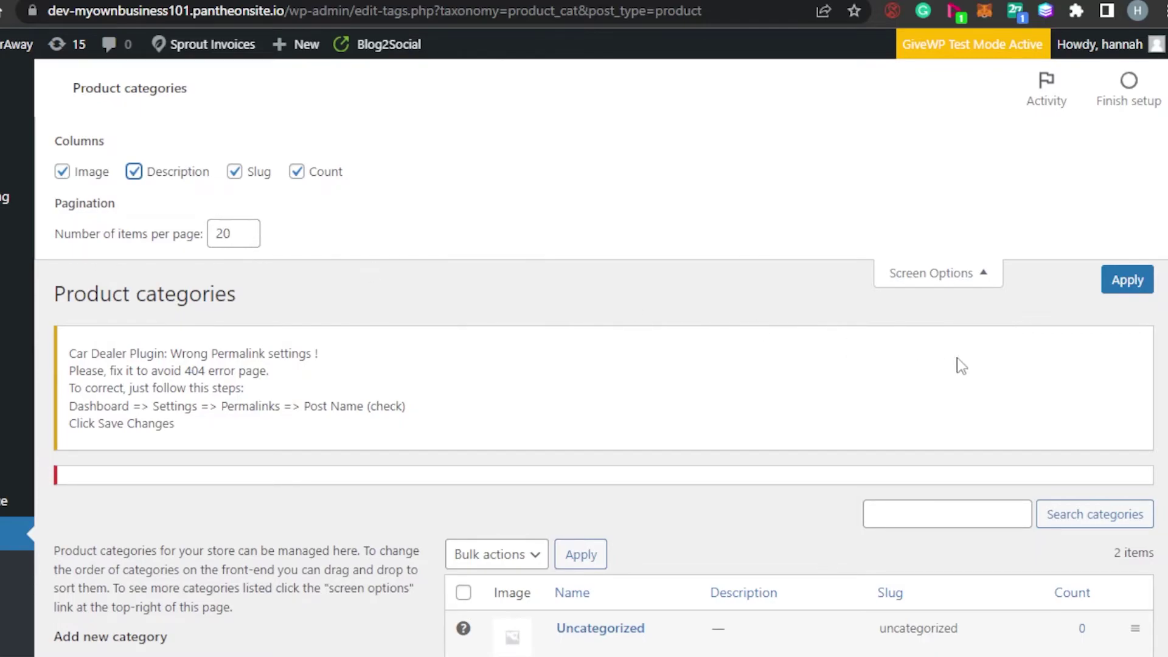
scroll(731, 365, down, 5)
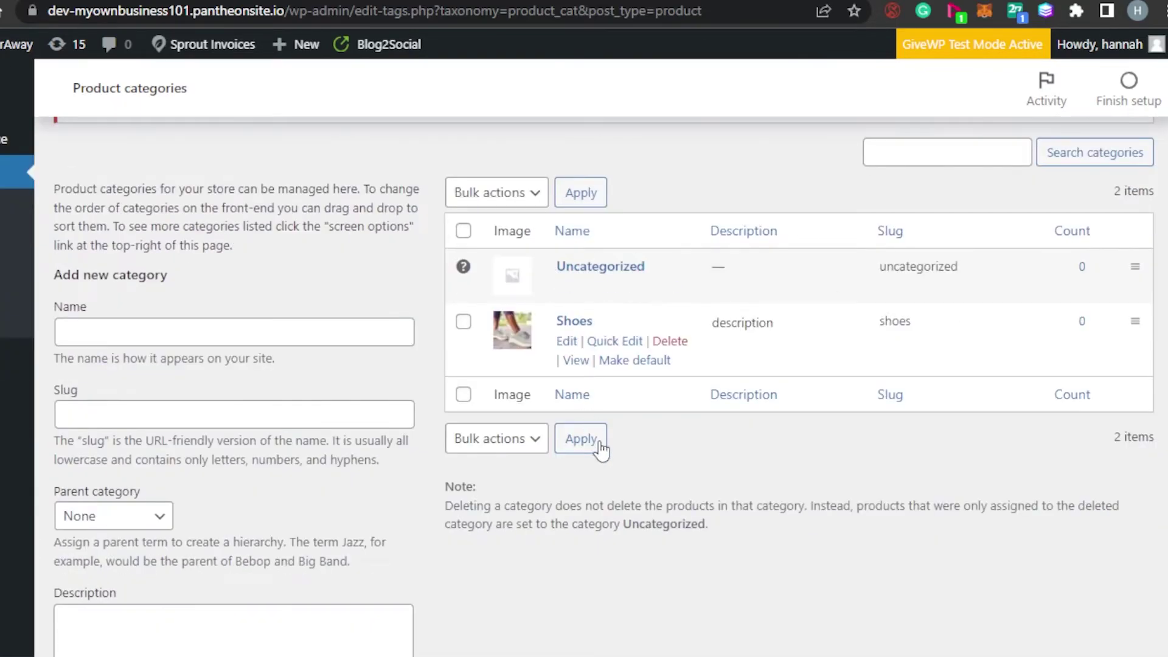
Try raising the number of categories shown per page to 21 and lowering it again in the display options
scroll(665, 287, up, 2)
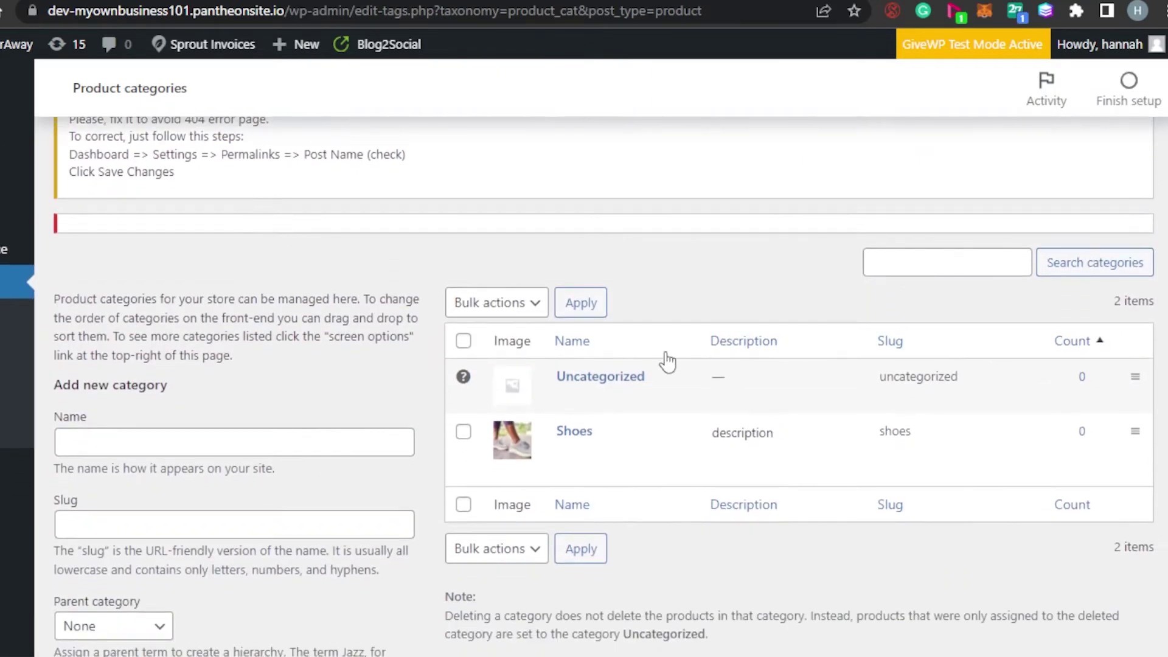
scroll(665, 287, up, 4)
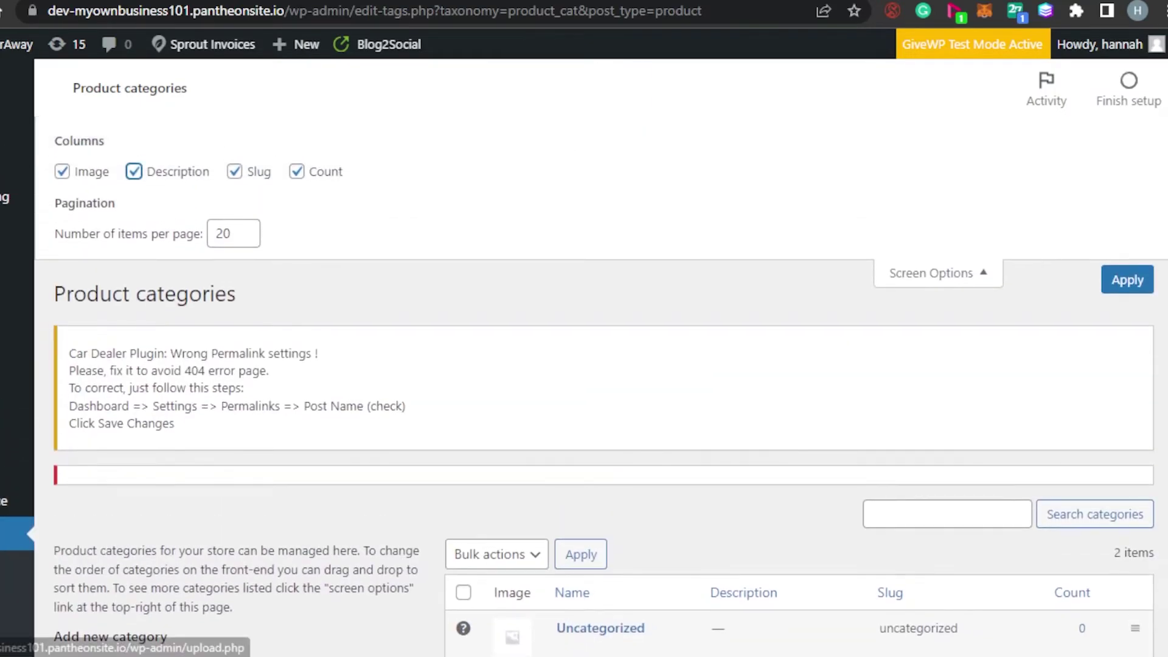
click(245, 229)
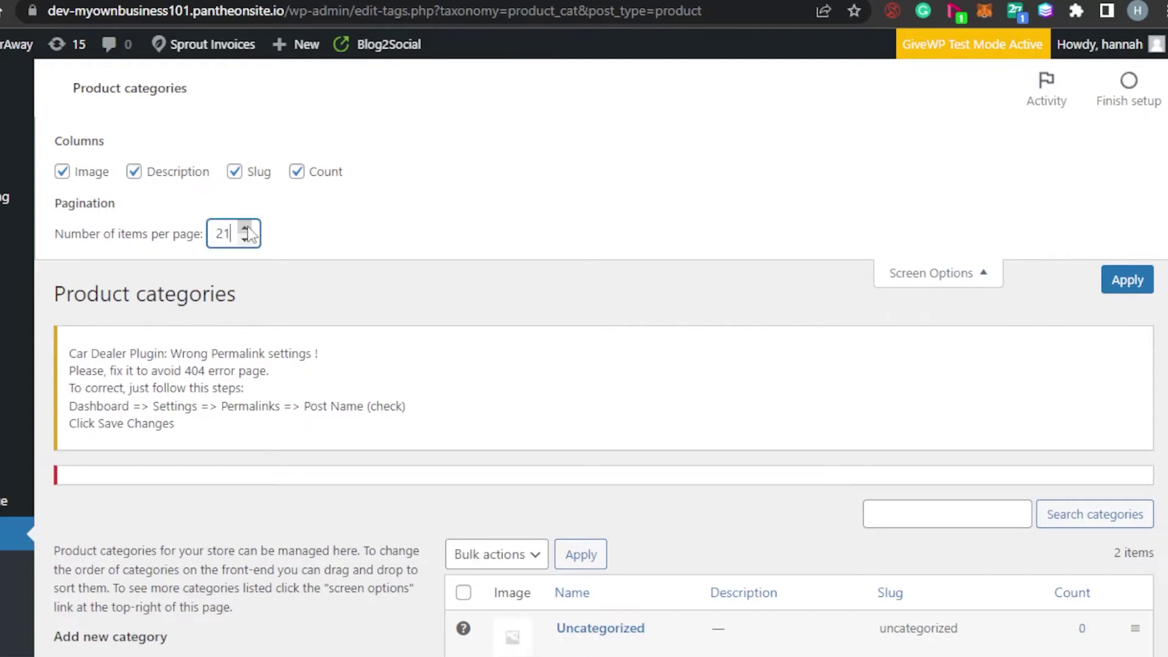
click(246, 240)
click(245, 240)
click(246, 229)
Set the number of items per page to 20 and apply the category list's display options
scroll(245, 230, down, 2)
scroll(245, 231, down, 1)
scroll(245, 232, up, 2)
scroll(245, 234, down, 1)
scroll(245, 243, down, 3)
click(244, 242)
click(1134, 284)
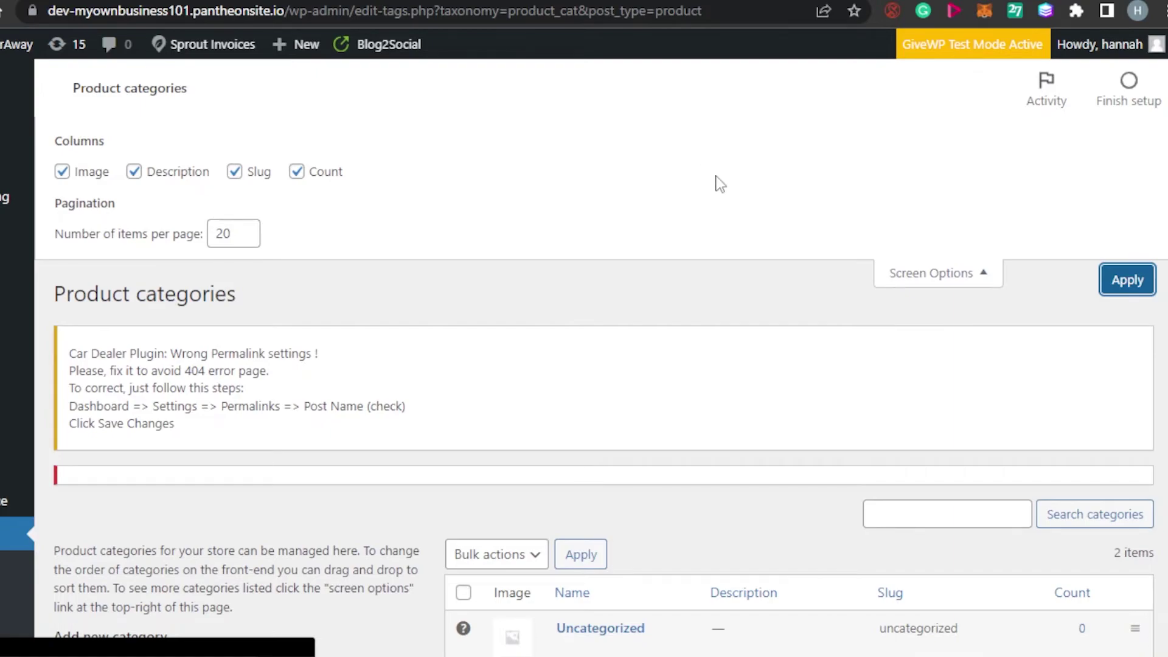
Look over the Product categories page, from the category list to the end of the form for adding a category
scroll(958, 150, down, 7)
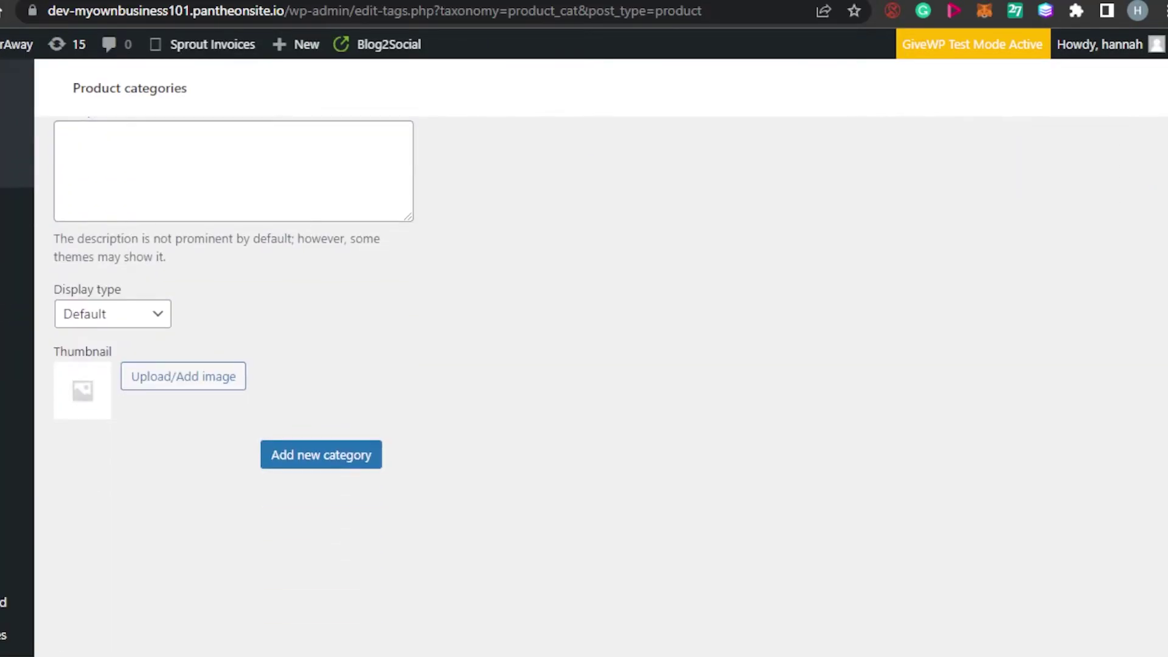
scroll(679, 144, up, 7)
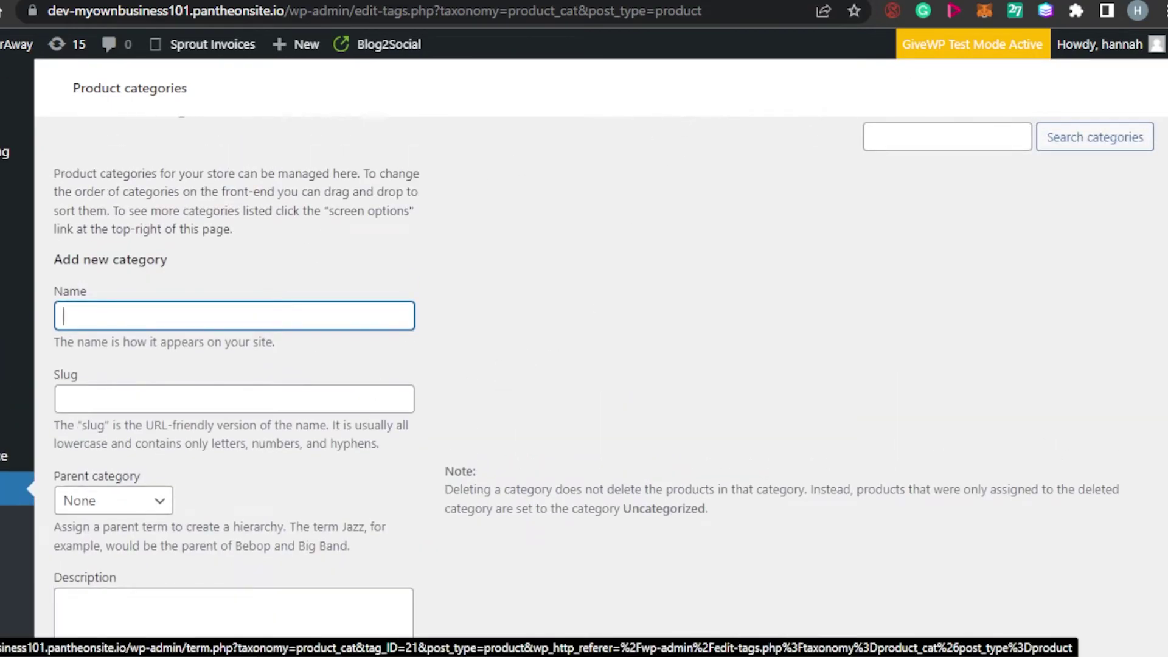
scroll(648, 578, up, 1)
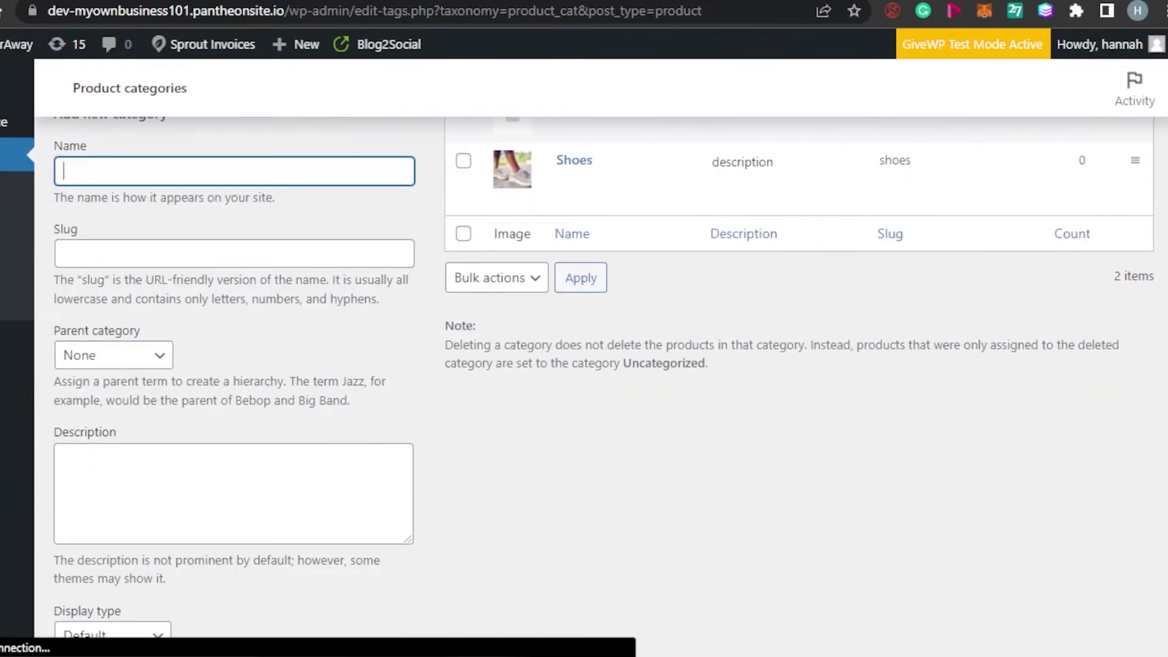
scroll(584, 365, down, 8)
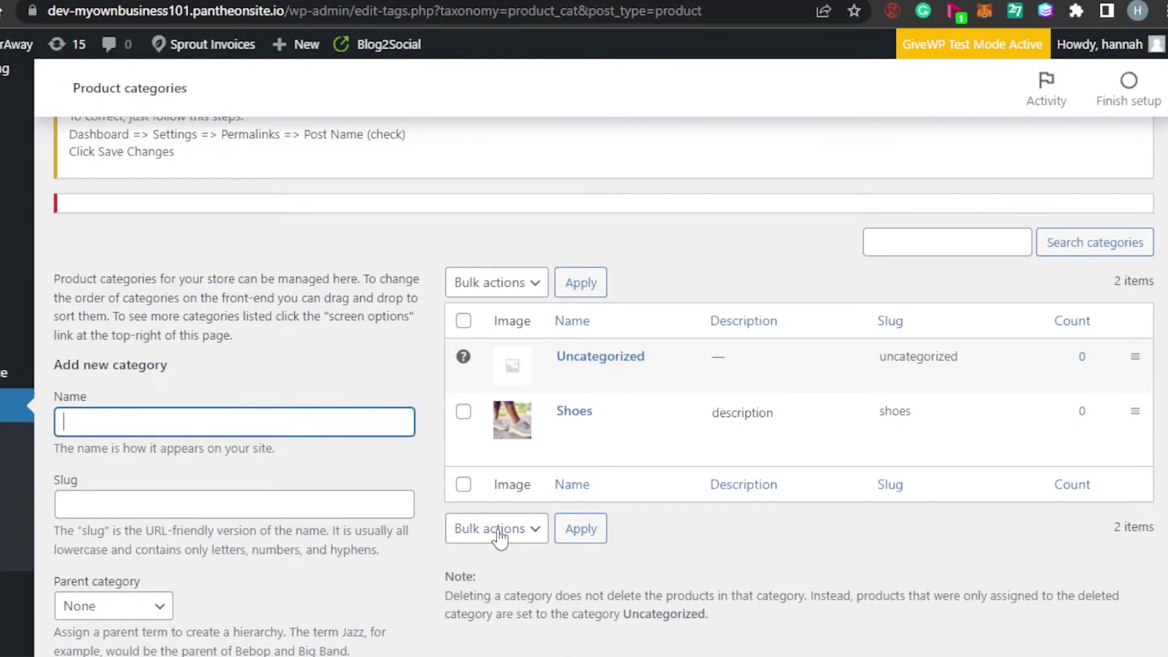
scroll(663, 563, down, 6)
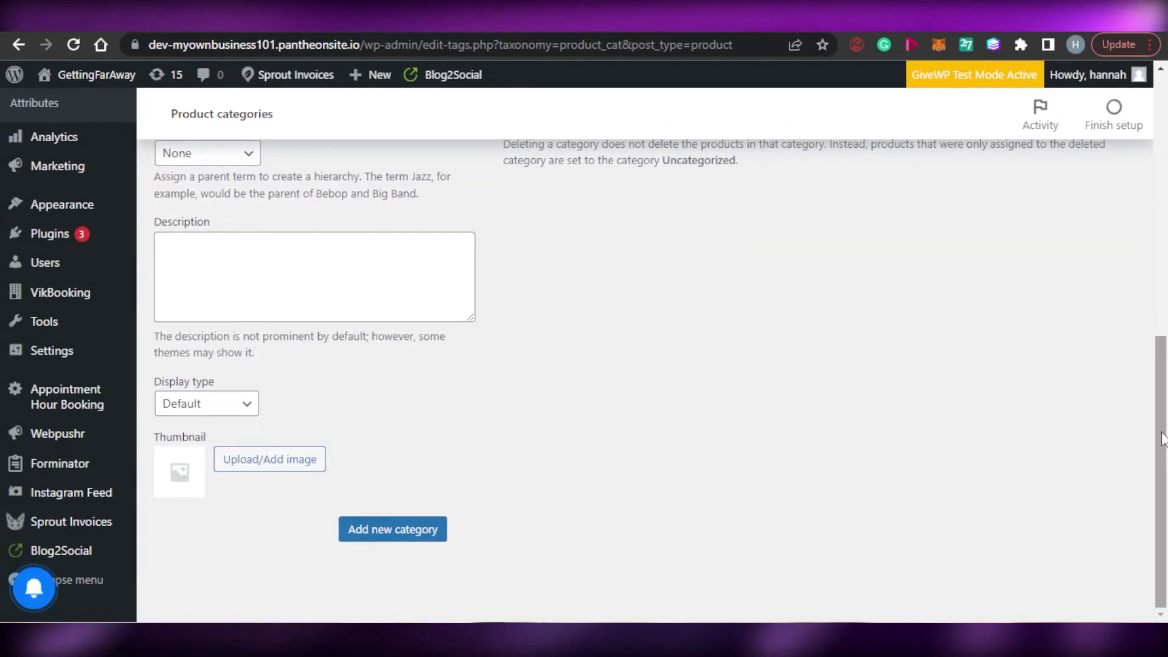
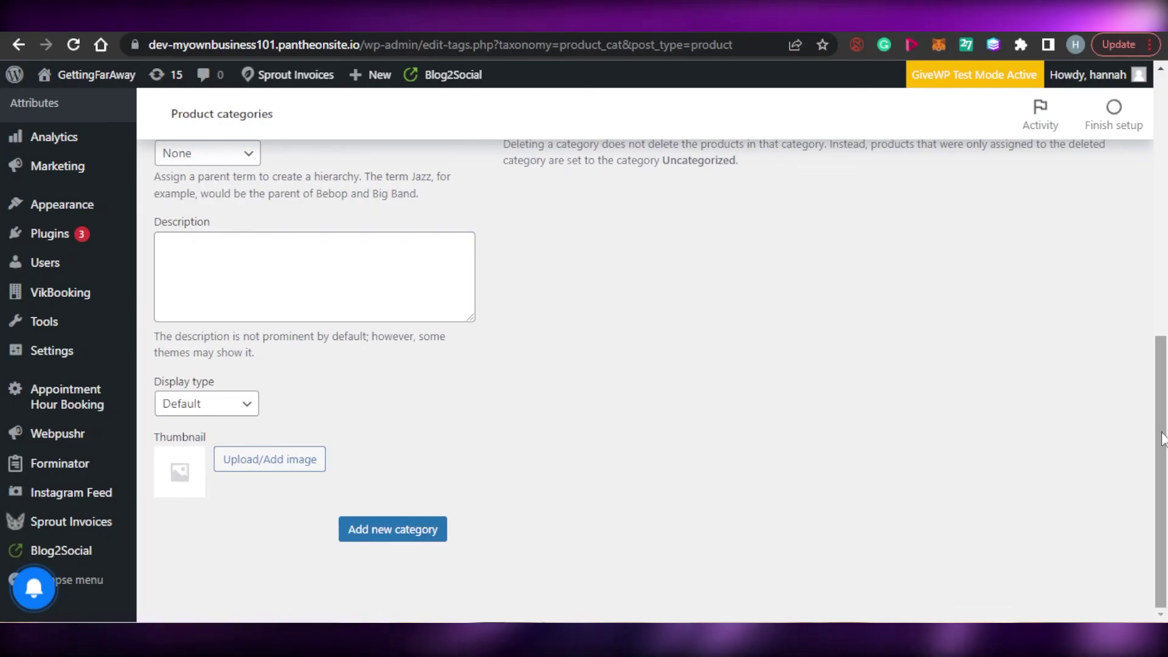
scroll(1162, 438, up, 9)
scroll(1164, 273, down, 4)
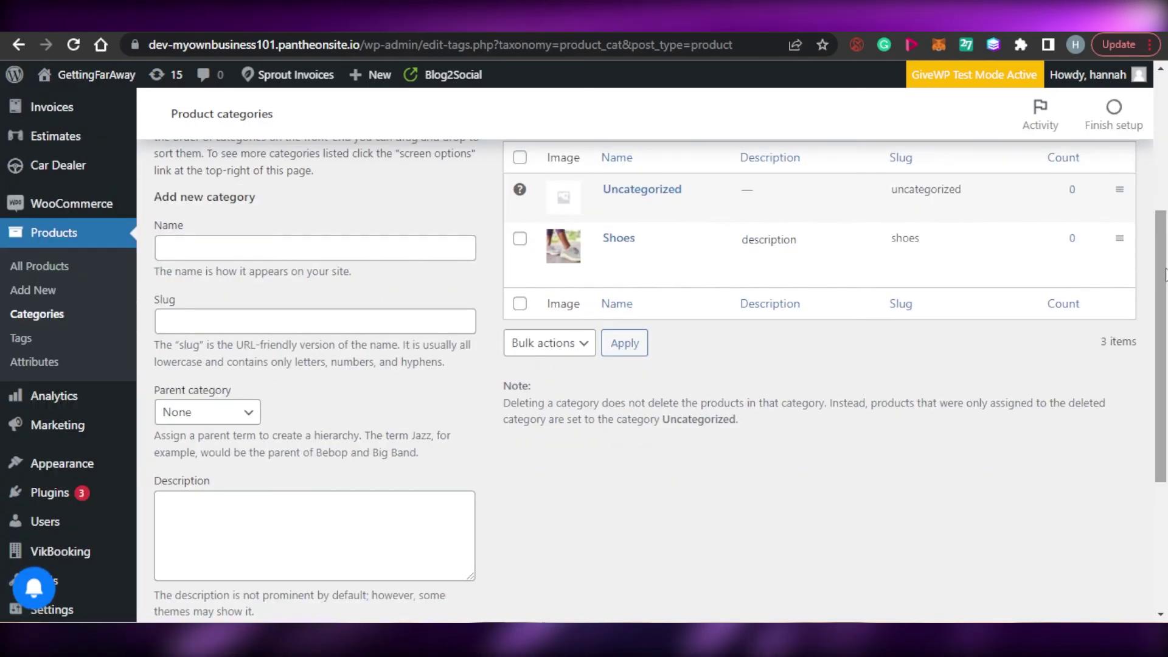
scroll(1164, 274, down, 4)
scroll(1166, 220, up, 1)
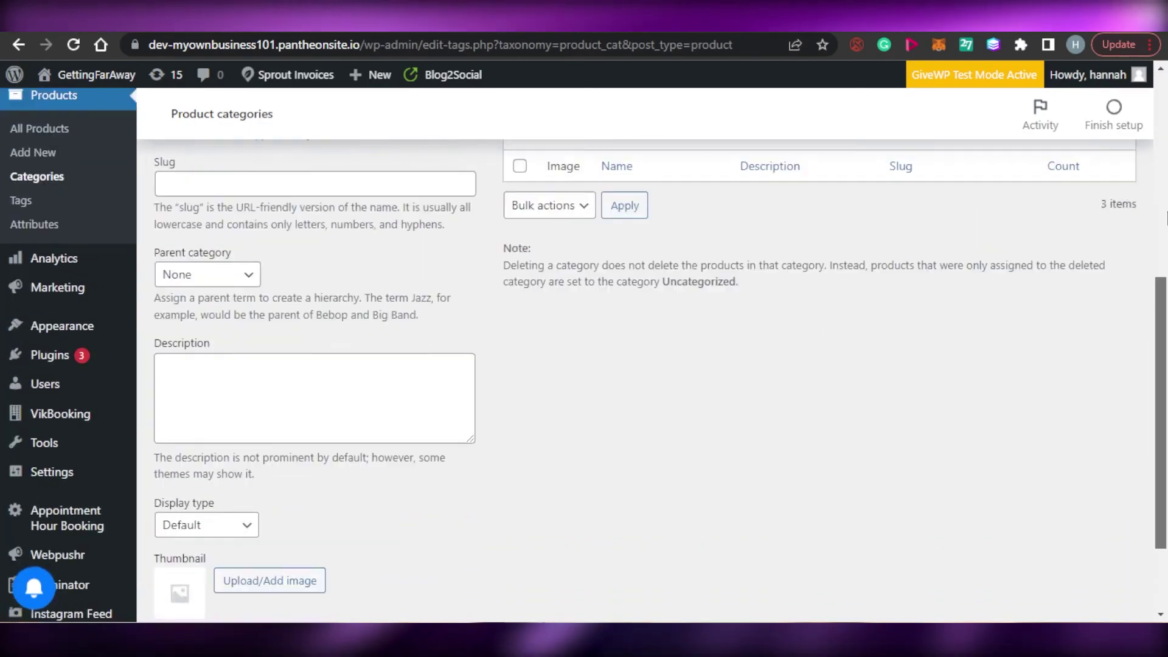
scroll(1165, 219, up, 5)
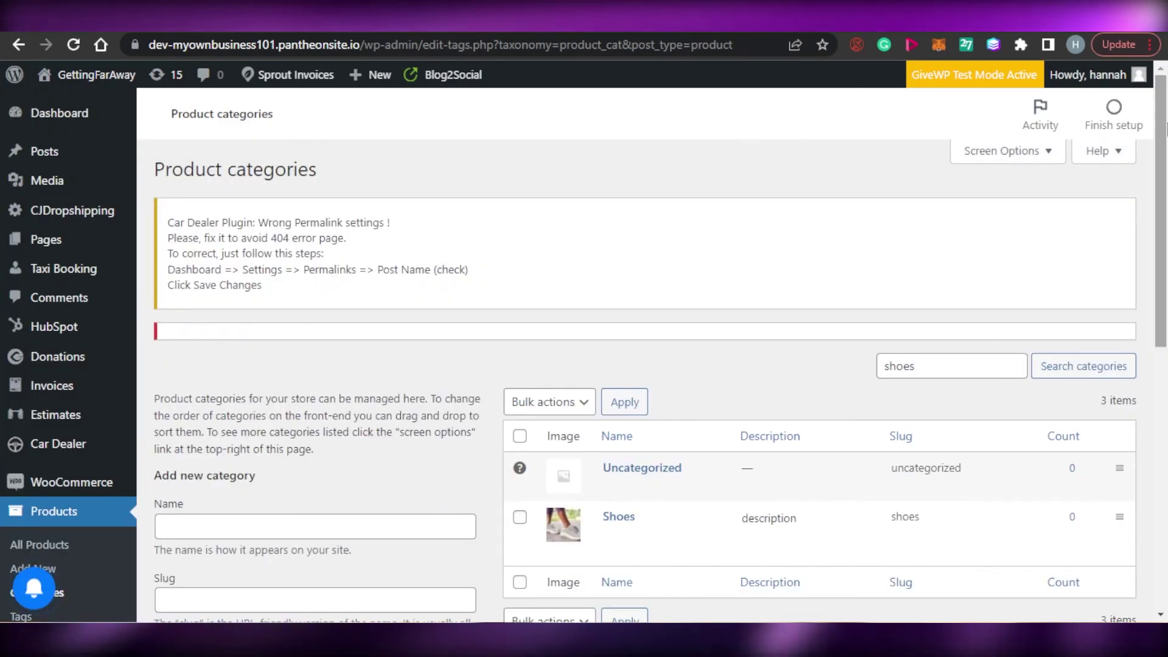